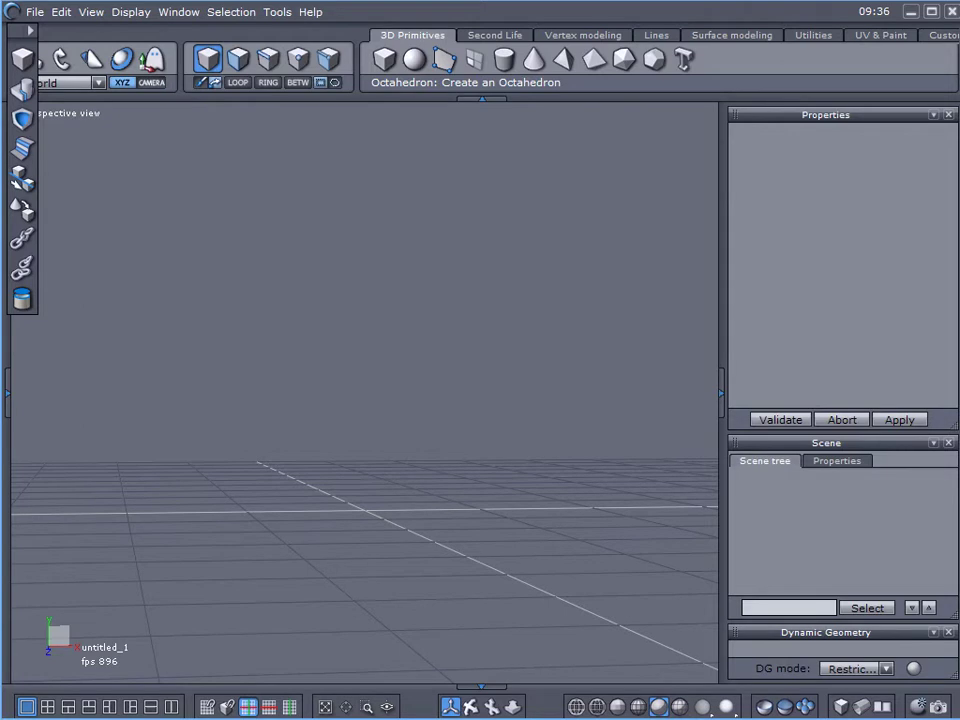
- Create a vertical grid of near-square cells with 6 cells in U and 100 cells in V
click(369, 264)
drag(359, 259, 356, 275)
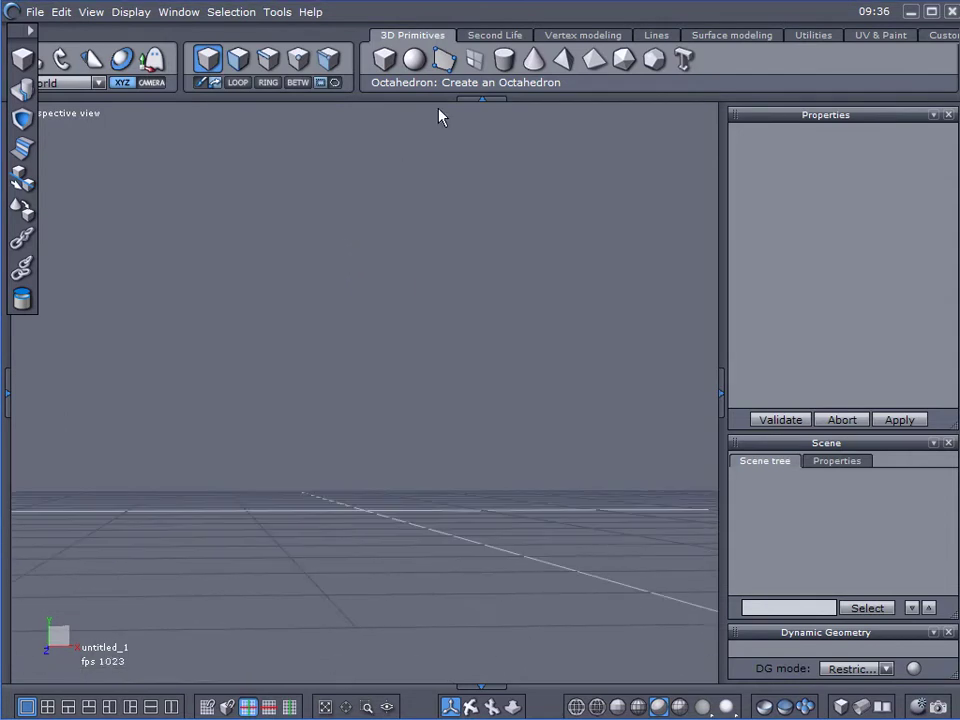
click(475, 60)
click(205, 183)
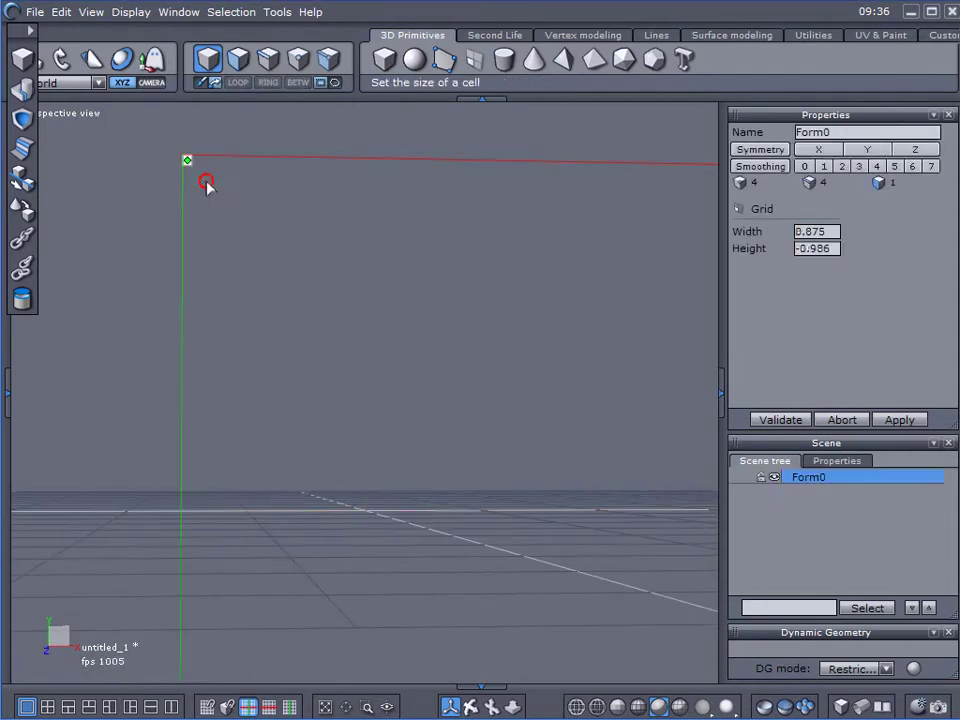
click(261, 234)
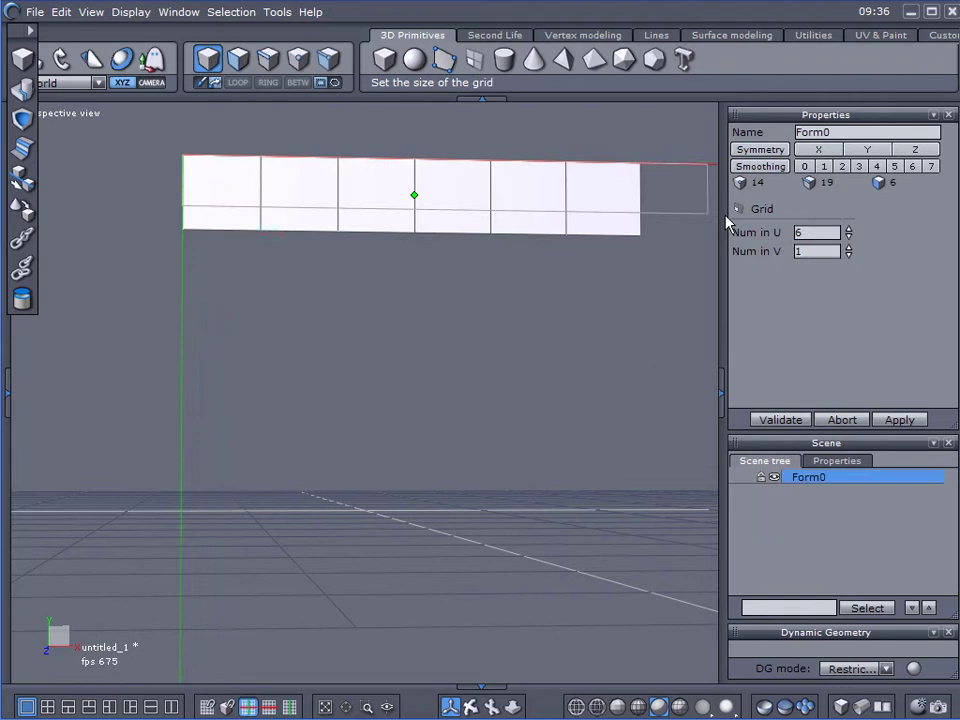
click(803, 251)
text(100)
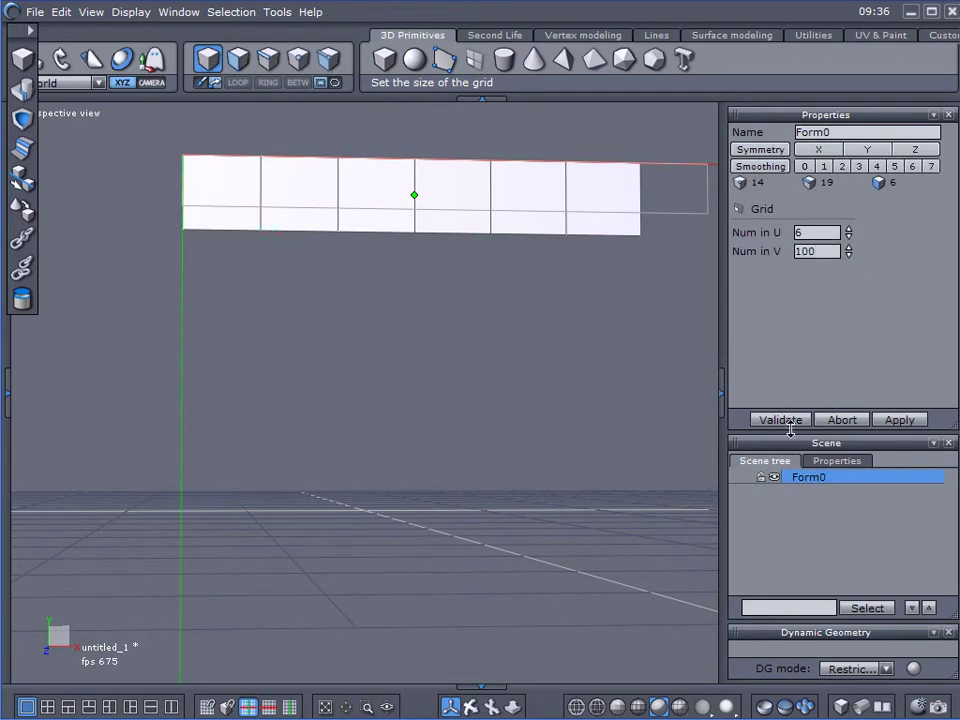
click(784, 420)
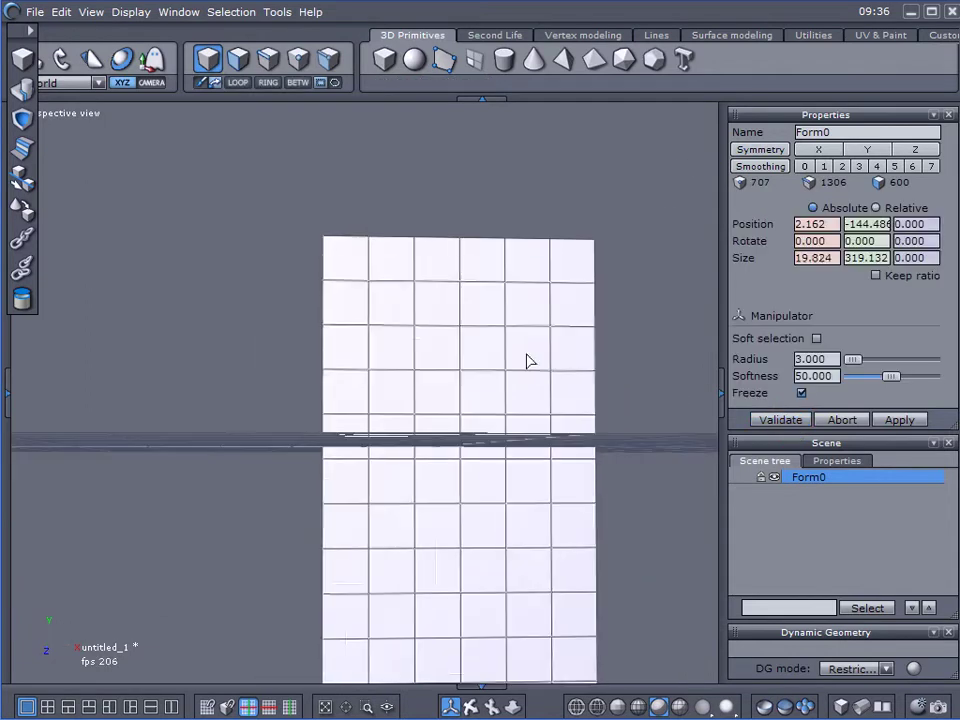
- Rotate the grid -90° about Z so it runs lengthwise, and raise it to about Y 9.55 above the ground plane
scroll(512, 380, down, 3)
right_drag(516, 384, 461, 349)
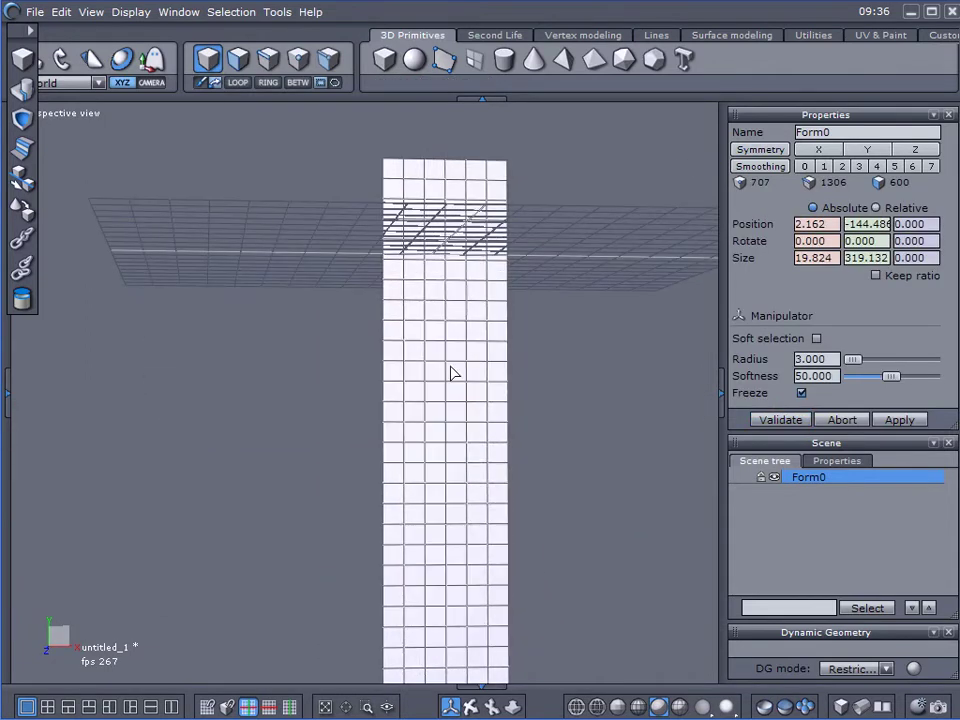
scroll(446, 563, down, 3)
right_drag(454, 506, 435, 285)
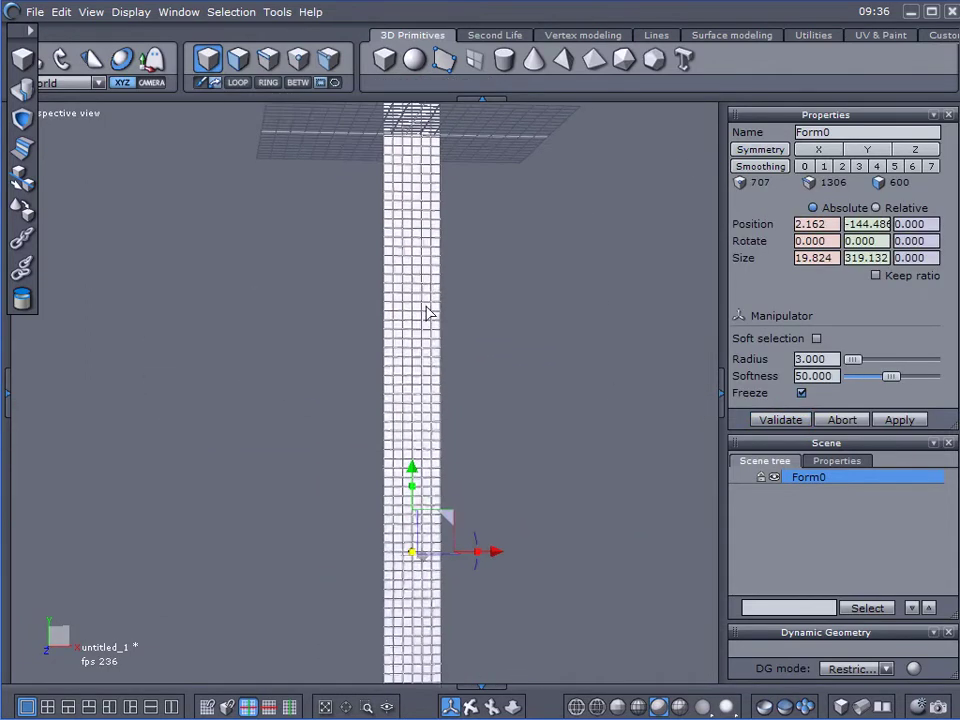
right_drag(476, 540, 469, 564)
drag(476, 540, 418, 212)
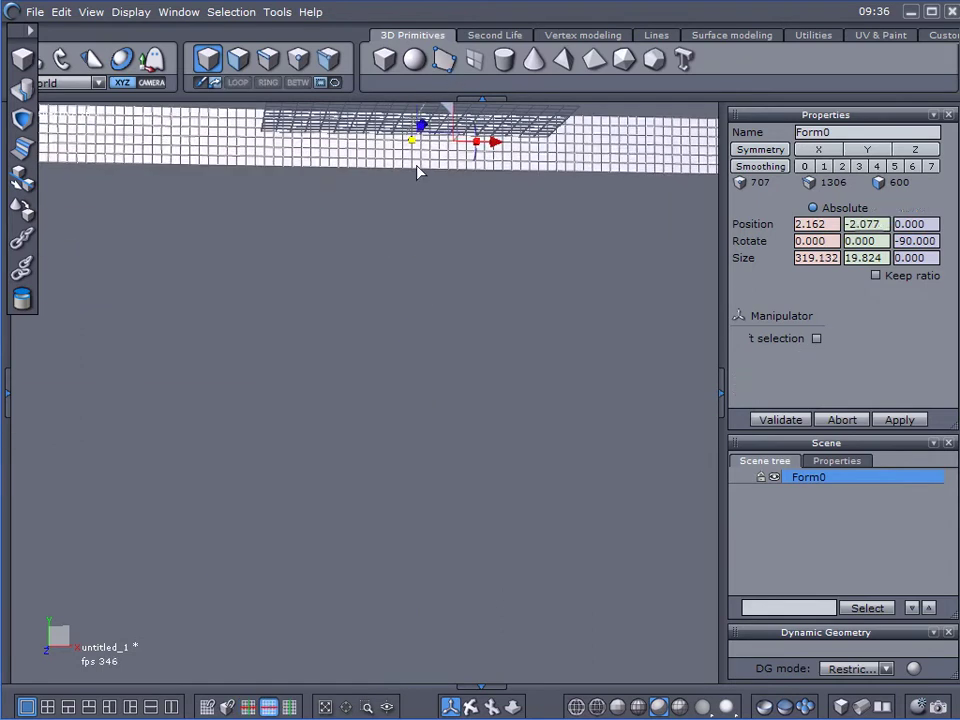
right_drag(421, 220, 372, 263)
drag(387, 208, 416, 126)
right_drag(416, 126, 459, 339)
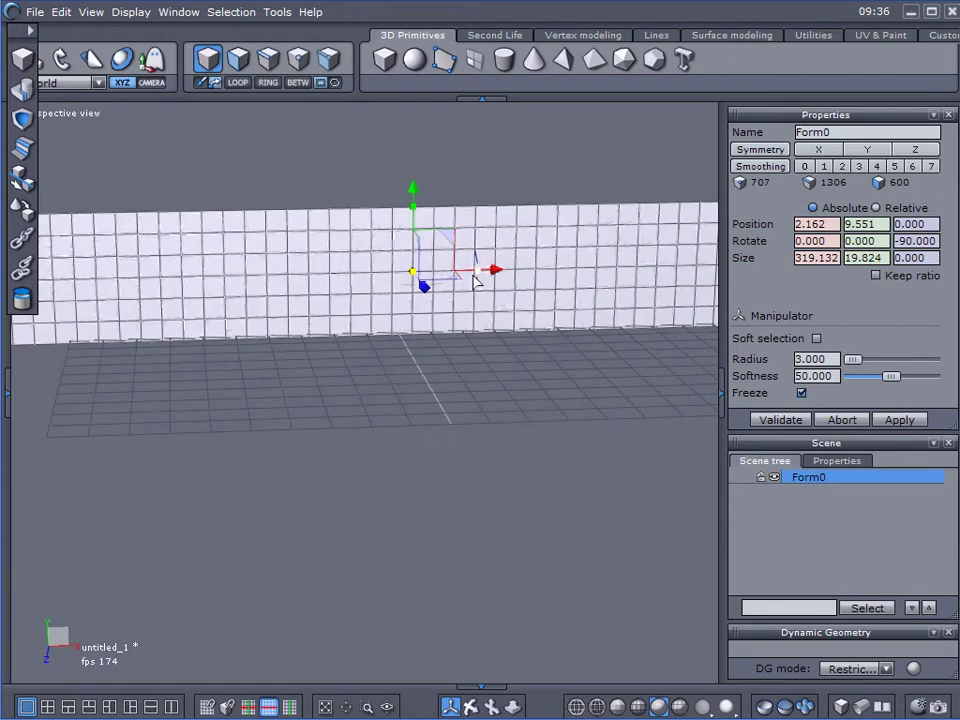
- Scale the grid down along X to a length of about 58.2
drag(484, 274, 402, 271)
scroll(310, 240, up, 5)
scroll(311, 240, down, 5)
- Pull the vertical edge loop at X -21.71 forward to about Z 1.1 with soft selection enabled at radius 3
click(268, 58)
click(180, 230)
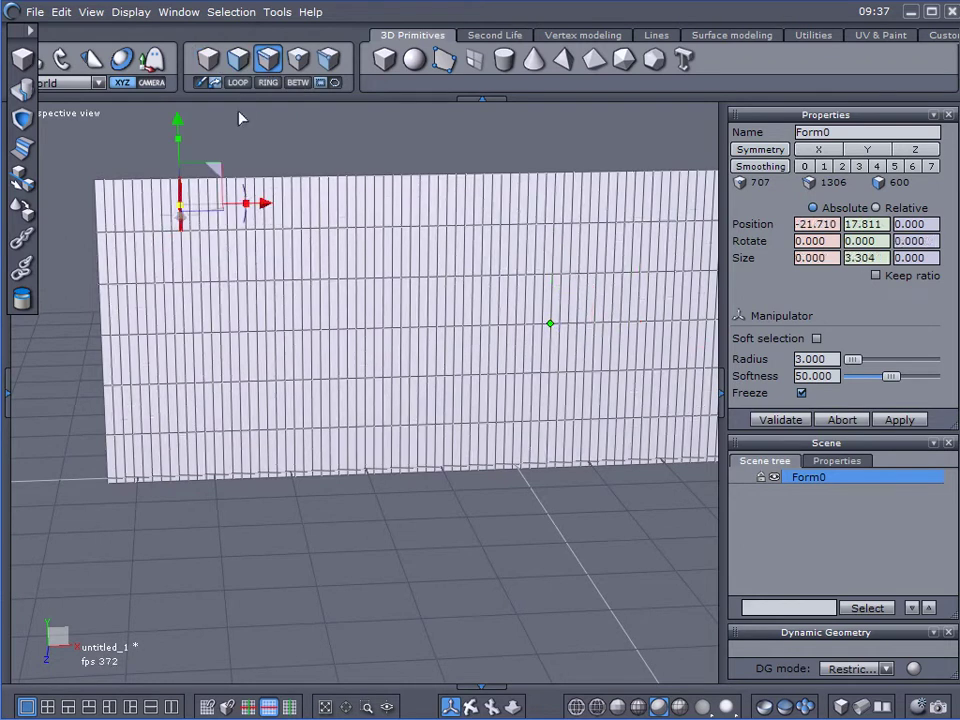
click(237, 82)
right_drag(146, 208, 150, 293)
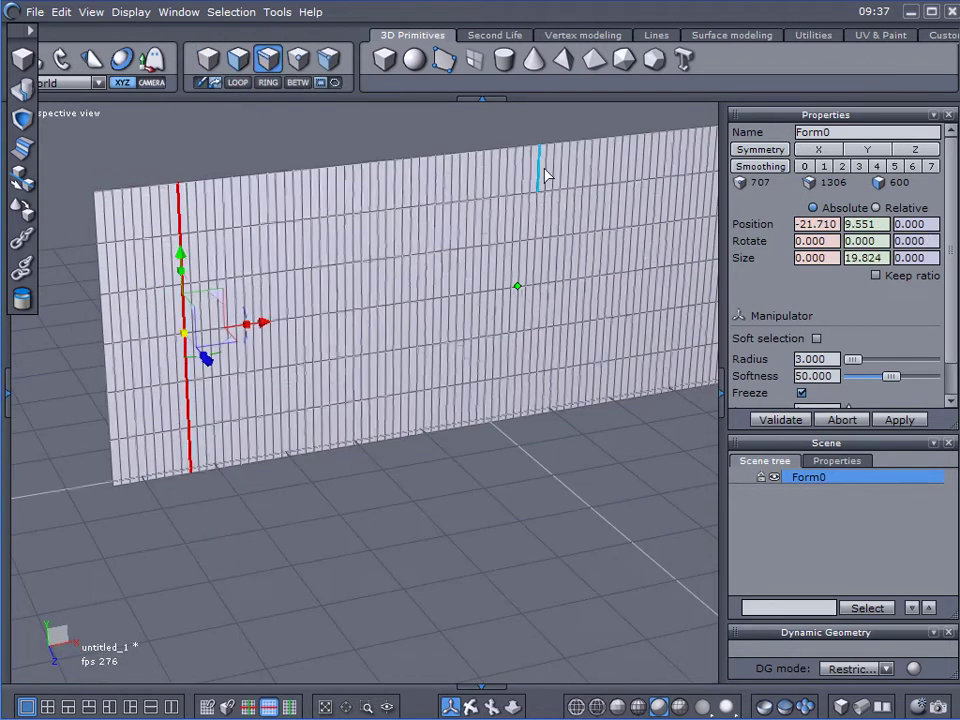
right_drag(321, 199, 330, 240)
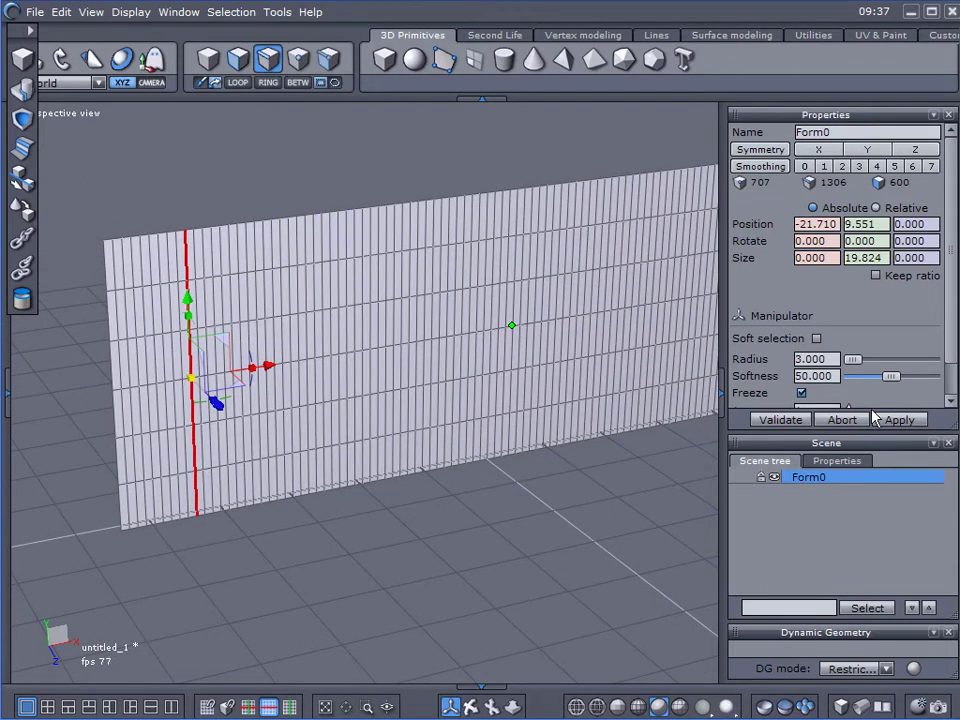
click(816, 339)
middle_drag(343, 332, 225, 428)
drag(228, 420, 242, 423)
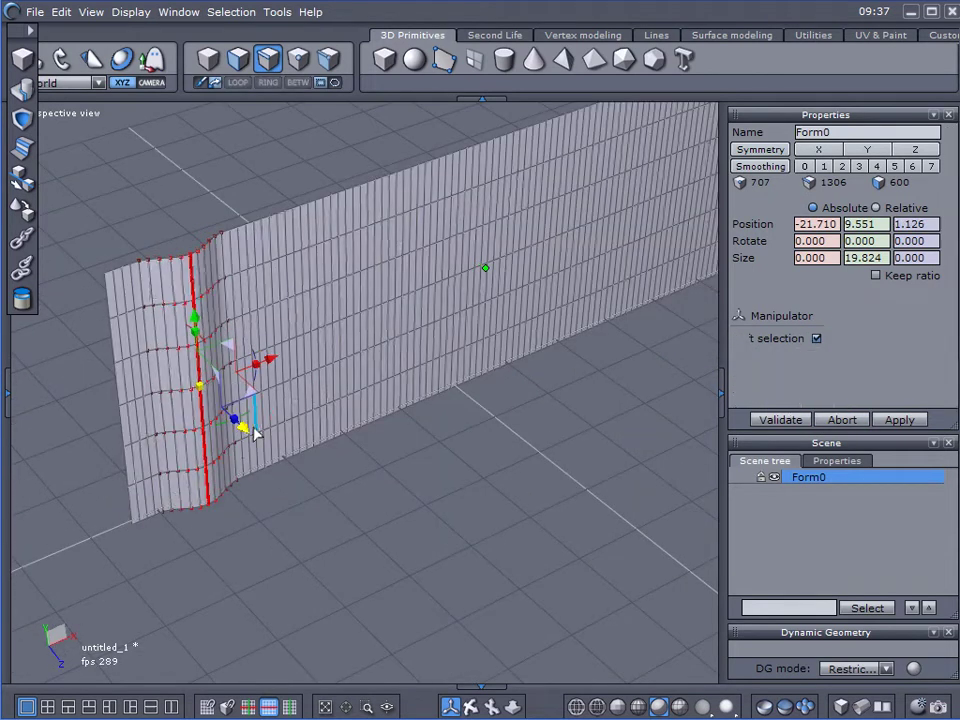
- Push the vertical edge loop at X -2.496 back to about Z -5.5 with a soft selection radius of about 18.5
click(435, 204)
double_click(433, 206)
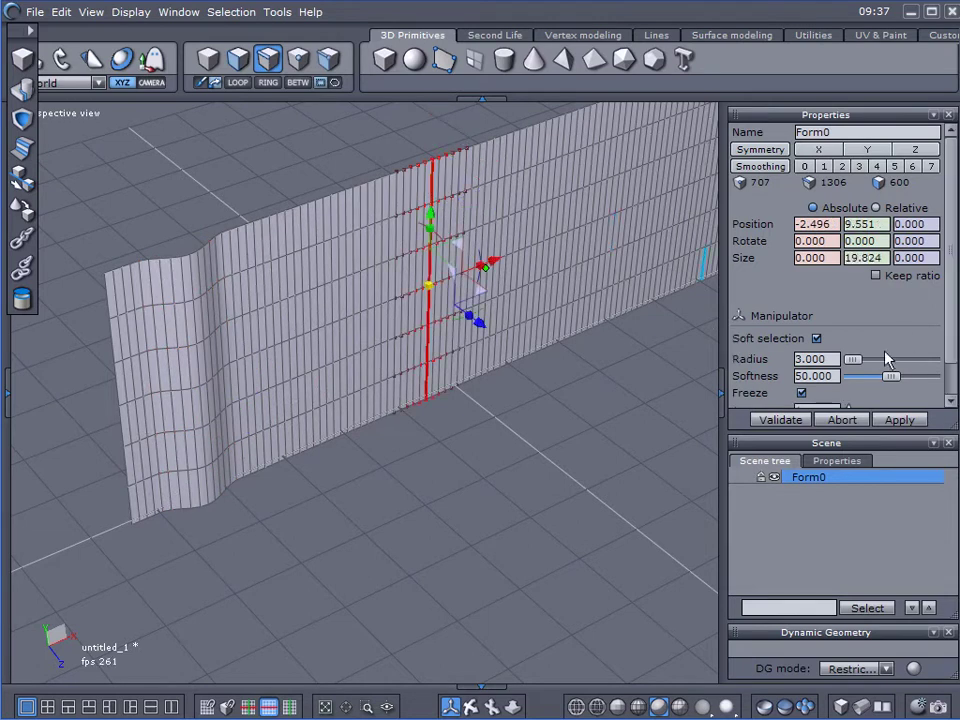
mouse_move(851, 360)
mouse_down()
mouse_move(864, 362)
mouse_move(858, 369)
mouse_up()
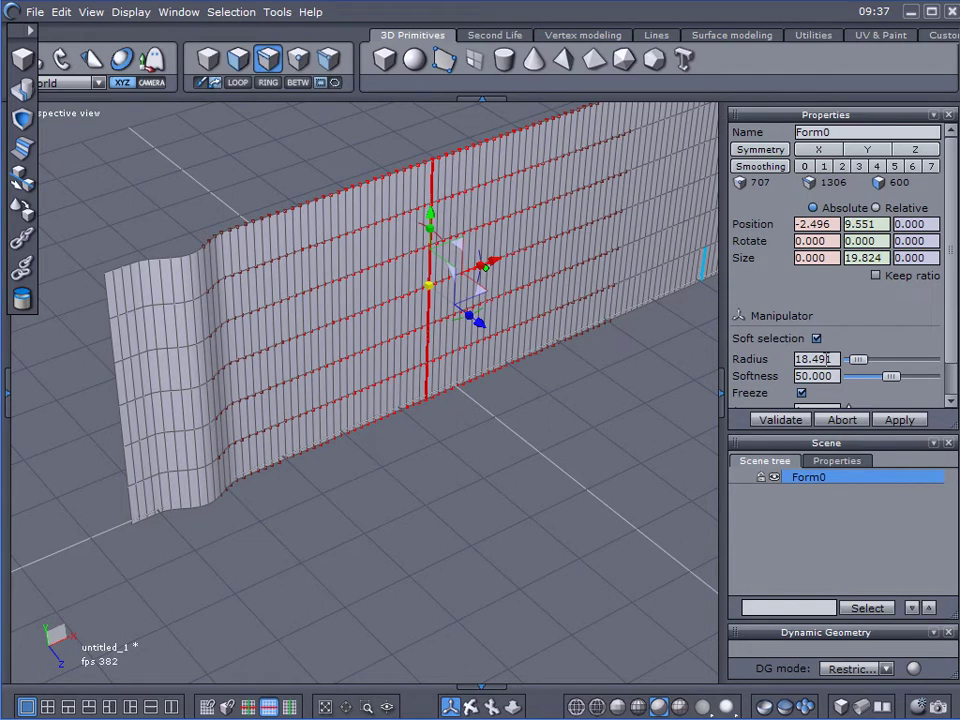
drag(490, 327, 439, 293)
right_drag(471, 390, 360, 375)
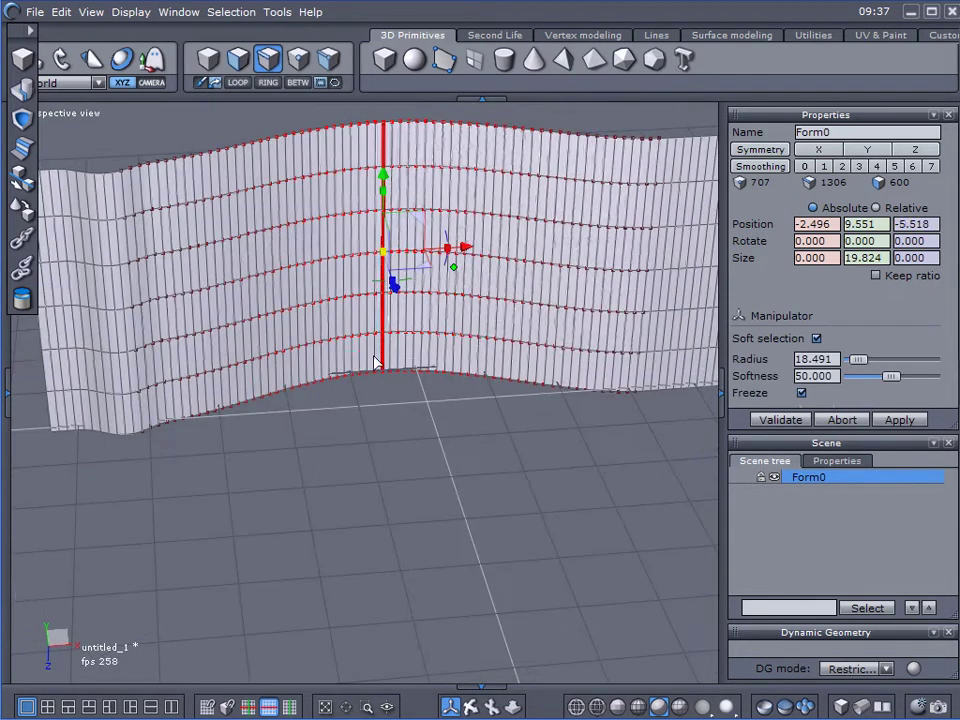
- Pull the vertical edge loop at X 2.162 forward to about Z -1.35 with a soft selection radius of about 5.7
click(446, 378)
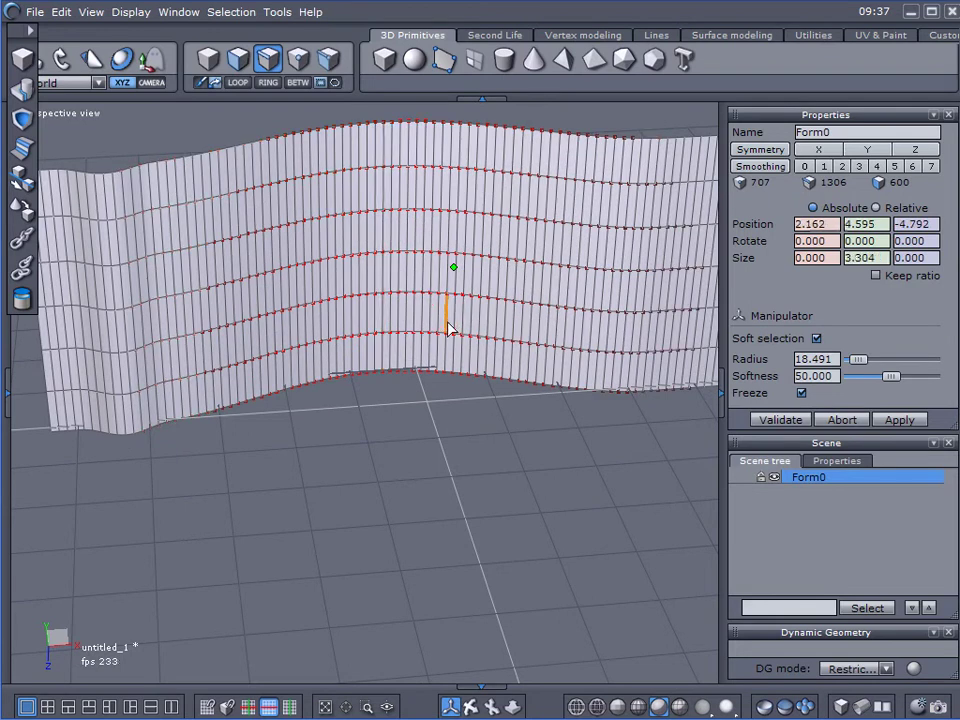
double_click(447, 342)
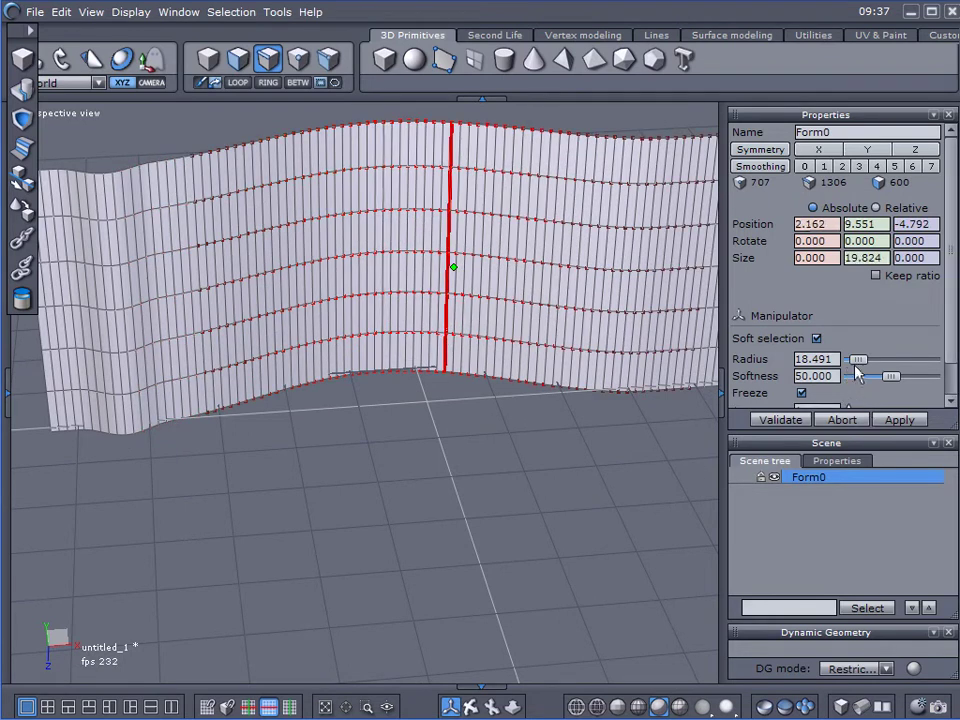
drag(828, 358, 821, 358)
middle_drag(395, 404, 489, 497)
key(u)
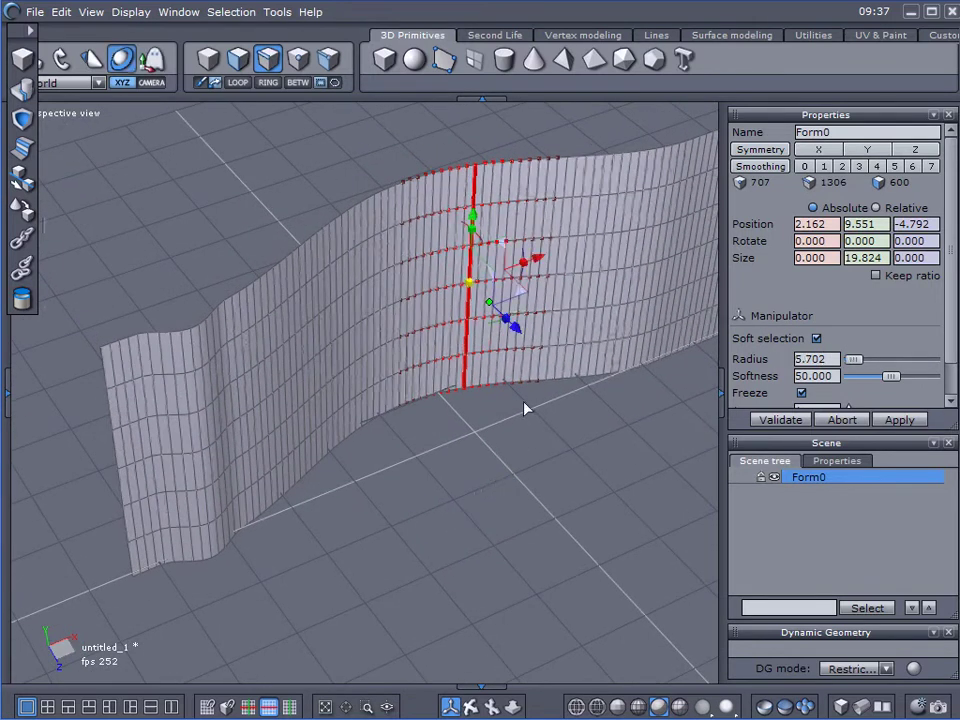
drag(521, 330, 546, 354)
middle_drag(546, 354, 422, 316)
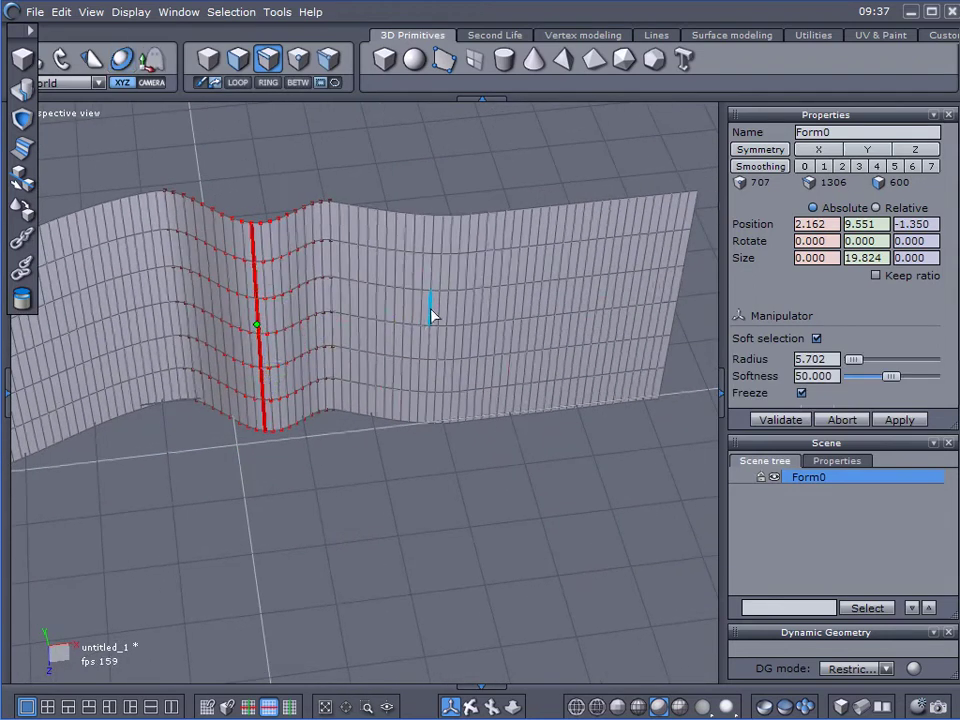
- Push the vertical edge loop at X 13.807 backward using the same soft selection, and deselect the form
click(430, 314)
key(l)
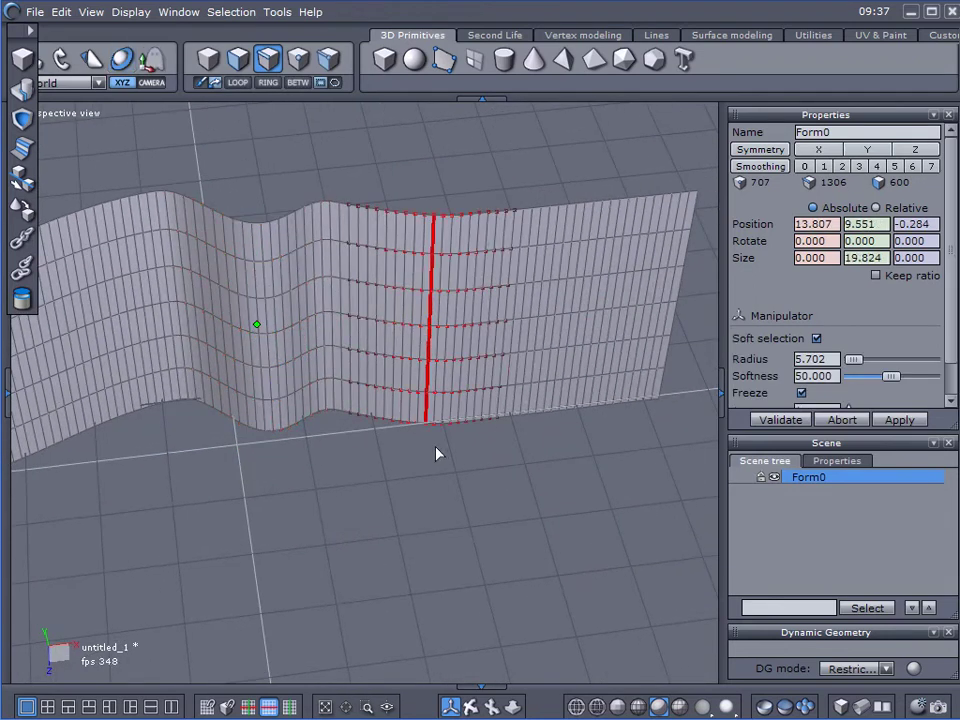
middle_drag(343, 471, 452, 465)
key(u)
drag(472, 418, 447, 350)
middle_drag(447, 350, 558, 438)
click(527, 499)
click(538, 506)
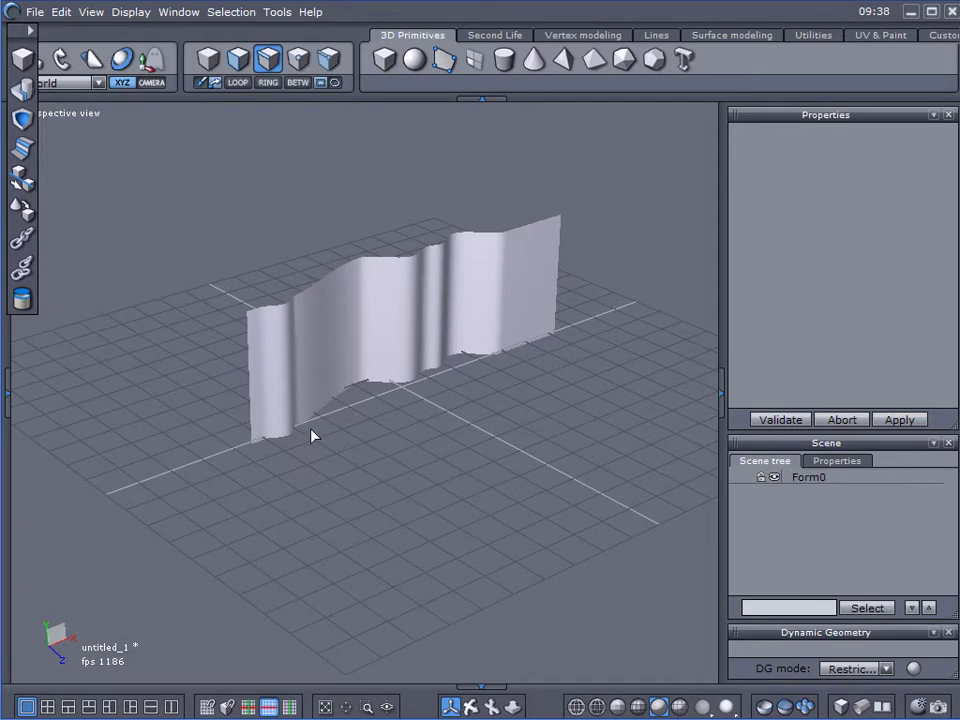
click(336, 245)
click(336, 340)
mouse_move(417, 390)
right_down()
mouse_move(369, 469)
mouse_move(180, 463)
mouse_move(287, 456)
right_up()
mouse_move(330, 368)
right_down()
mouse_move(360, 414)
mouse_move(480, 348)
right_up()
mouse_move(416, 477)
right_down()
mouse_move(358, 407)
mouse_move(658, 364)
mouse_move(418, 375)
mouse_move(341, 354)
right_up()
mouse_move(463, 403)
right_down()
mouse_move(101, 450)
mouse_move(66, 420)
mouse_move(625, 463)
right_up()
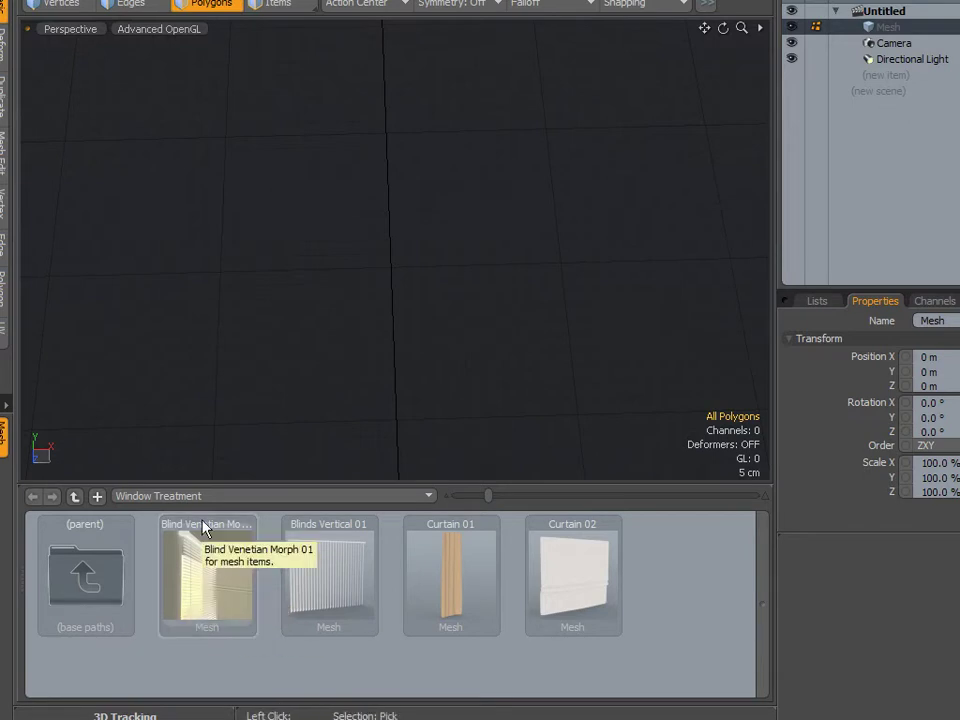
- Switch to modo and load the Curtain 01 mesh from the Window Treatment presets
click(444, 584)
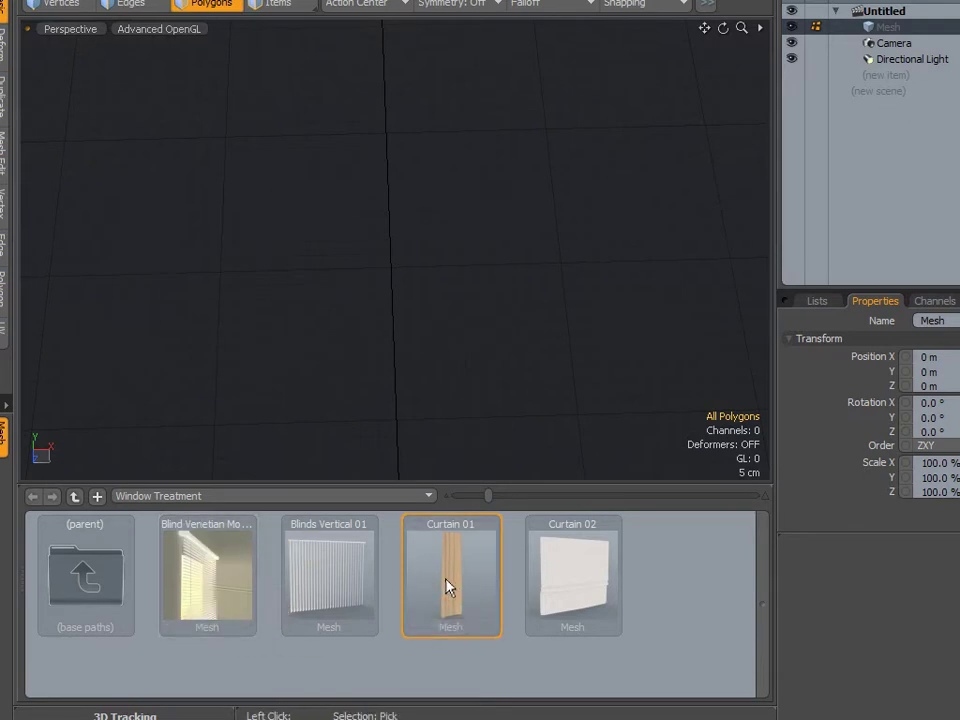
double_click(447, 587)
scroll(450, 344, up, 8)
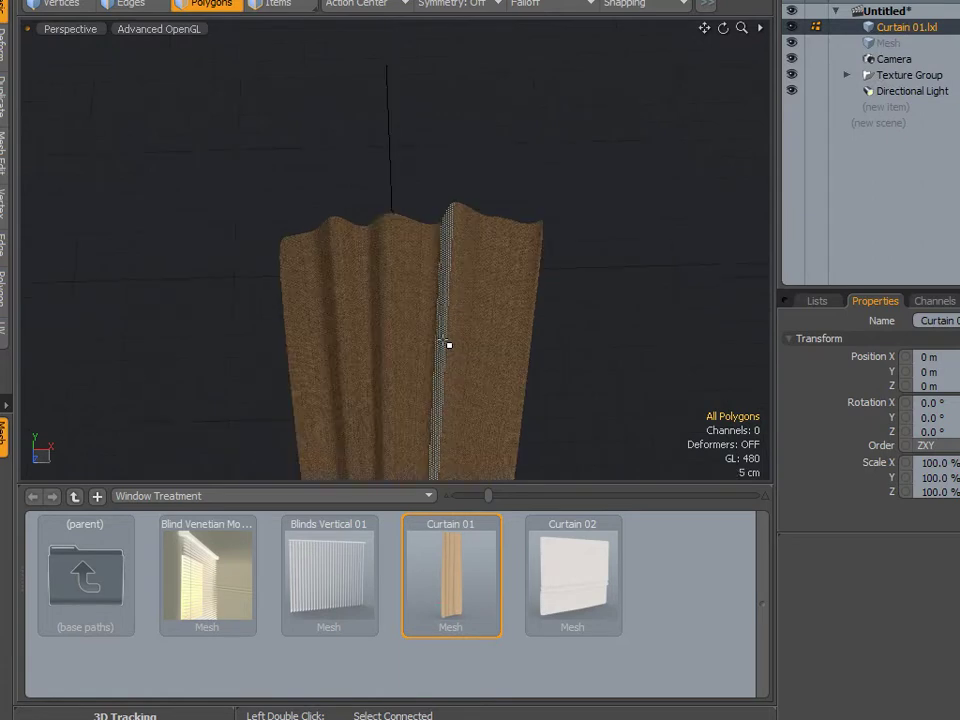
- Examine the Curtain 01 mesh: its folds, its fabric texture and the wavy profile along its upper edge
scroll(572, 210, down, 3)
alt+drag(572, 208, 416, 229)
alt+click(347, 180)
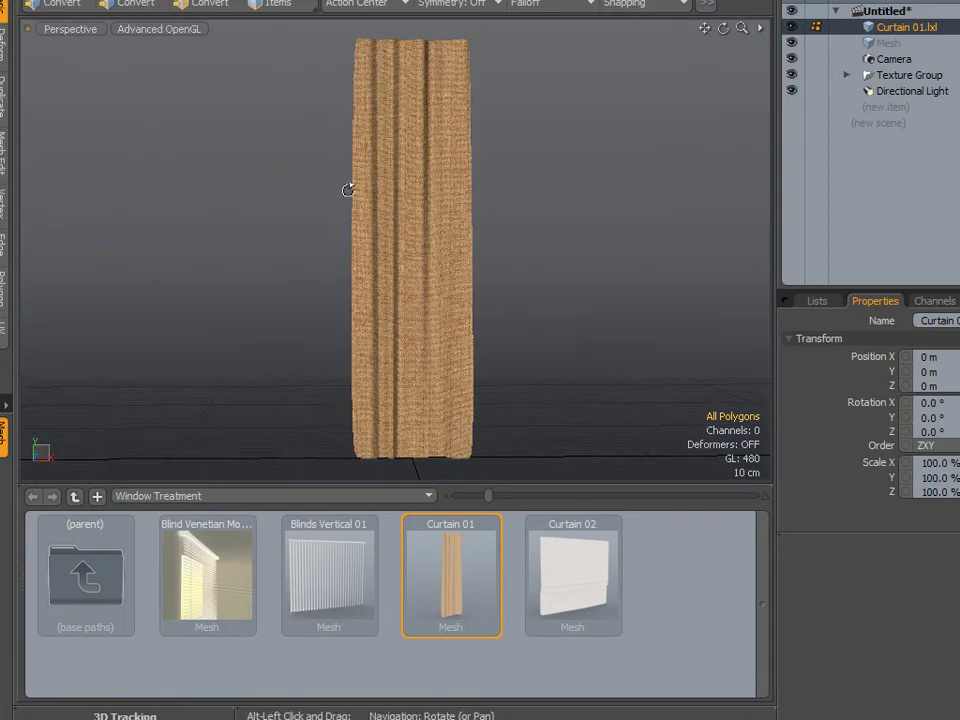
scroll(360, 185, up, 5)
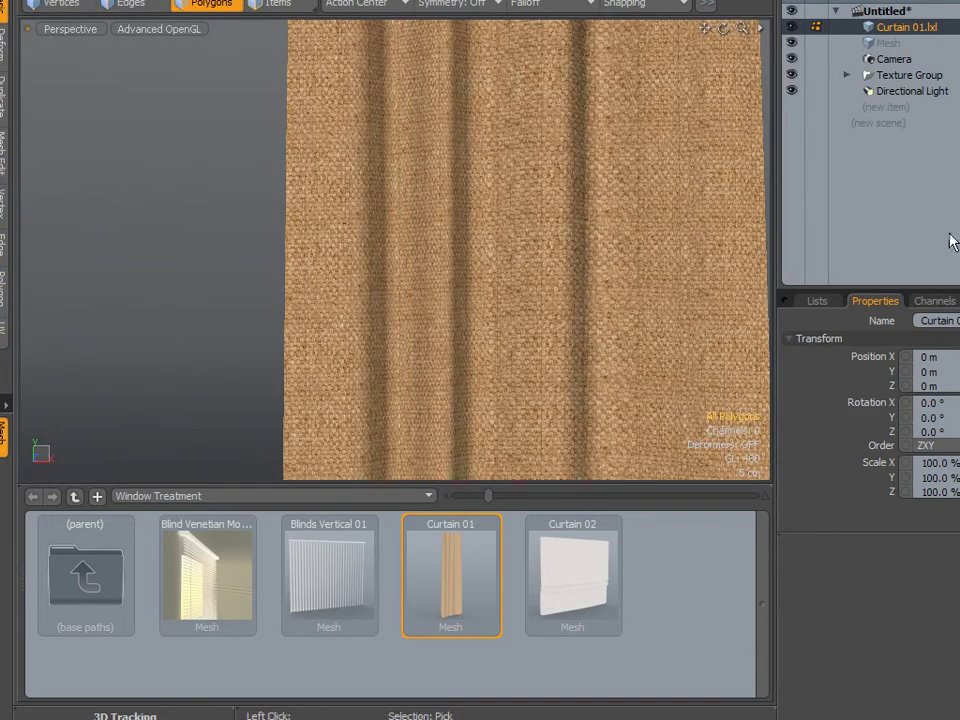
scroll(506, 234, down, 6)
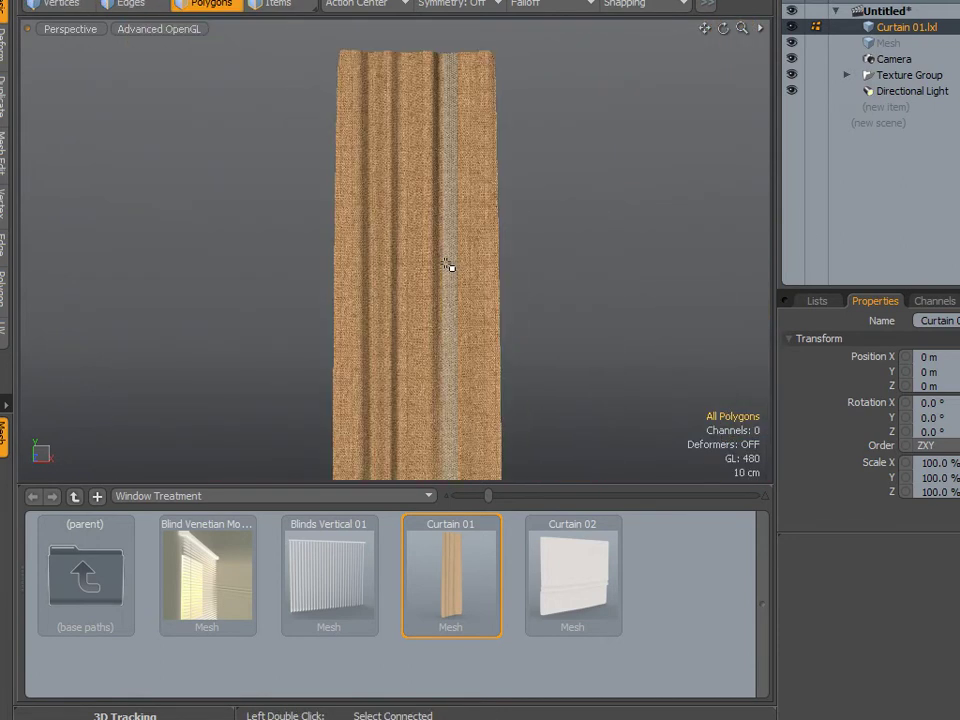
alt+drag(439, 240, 579, 274)
alt+shift+drag(602, 332, 551, 317)
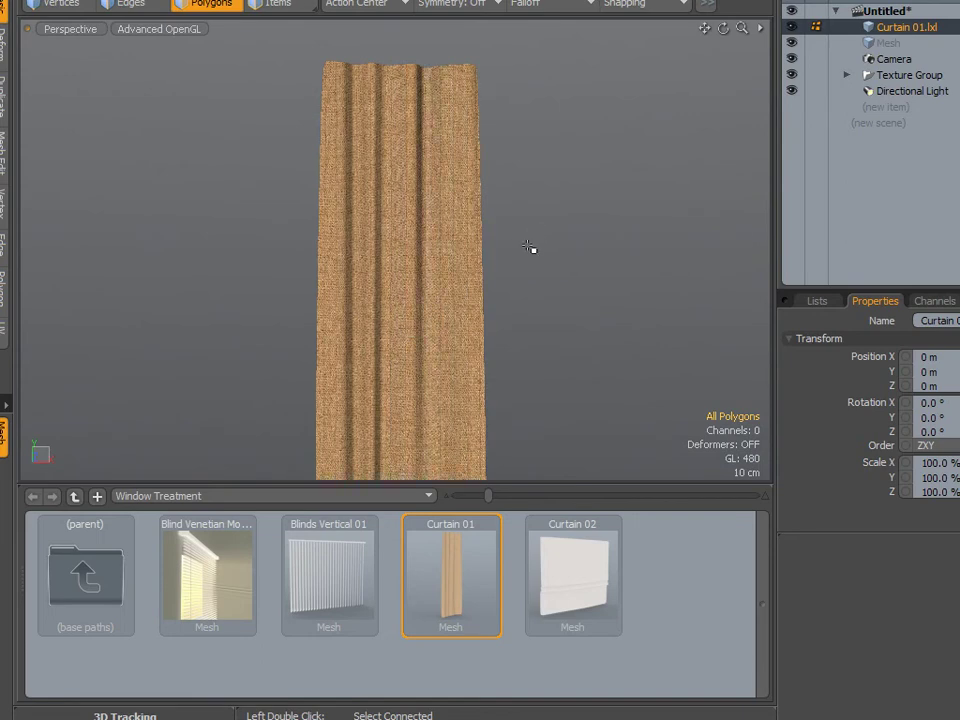
key(alt)
key(alt)
alt+drag(514, 171, 514, 388)
scroll(416, 111, up, 5)
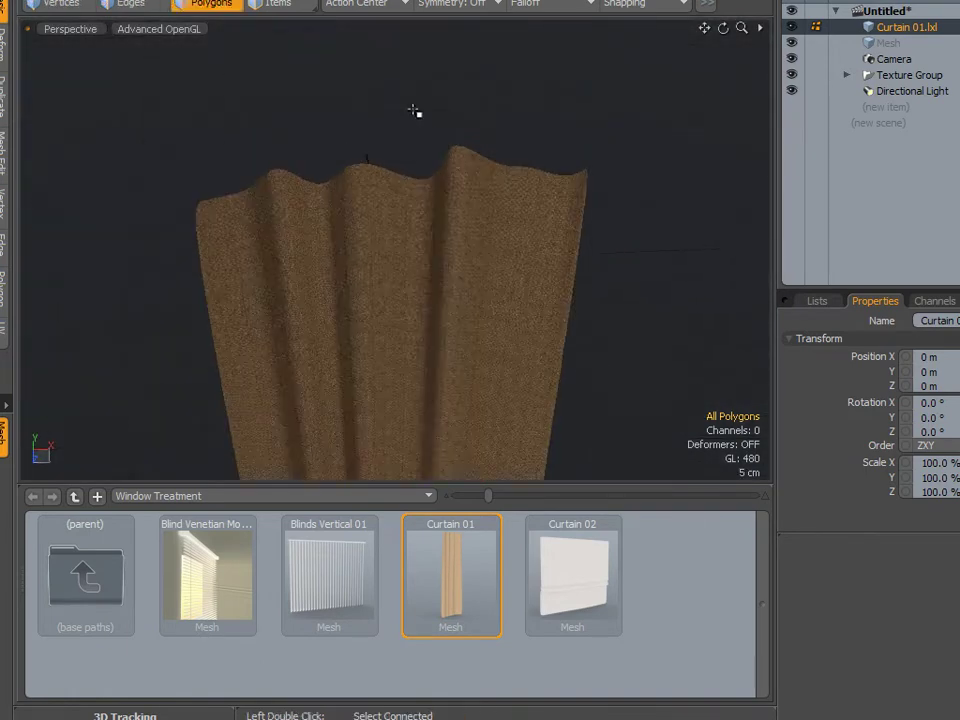
alt+drag(416, 111, 331, 181)
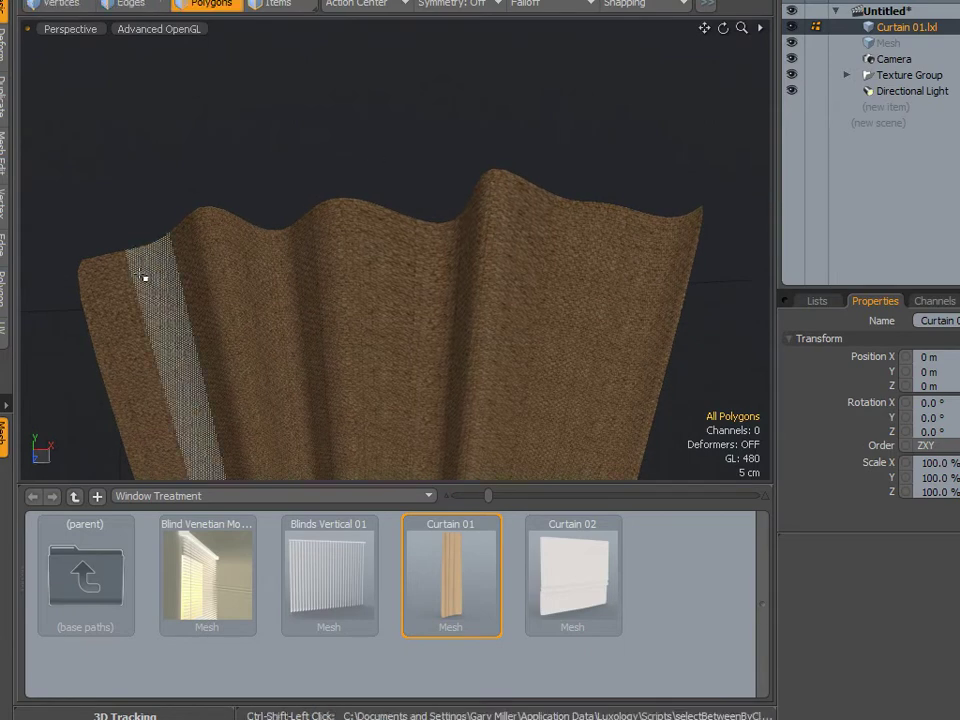
mouse_move(81, 264)
ctrl+shift+mouse_down()
mouse_move(148, 260)
mouse_move(231, 221)
mouse_move(313, 236)
mouse_move(383, 215)
mouse_move(456, 216)
mouse_move(512, 176)
mouse_move(673, 235)
mouse_move(707, 214)
ctrl+shift+mouse_up()
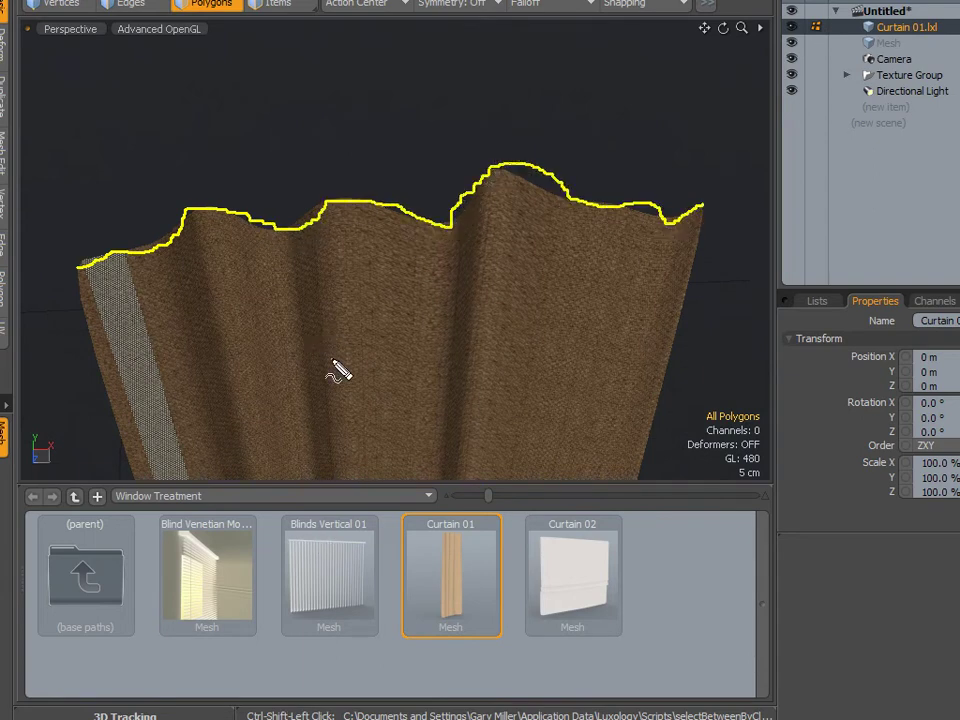
alt+drag(354, 360, 493, 336)
click(473, 337)
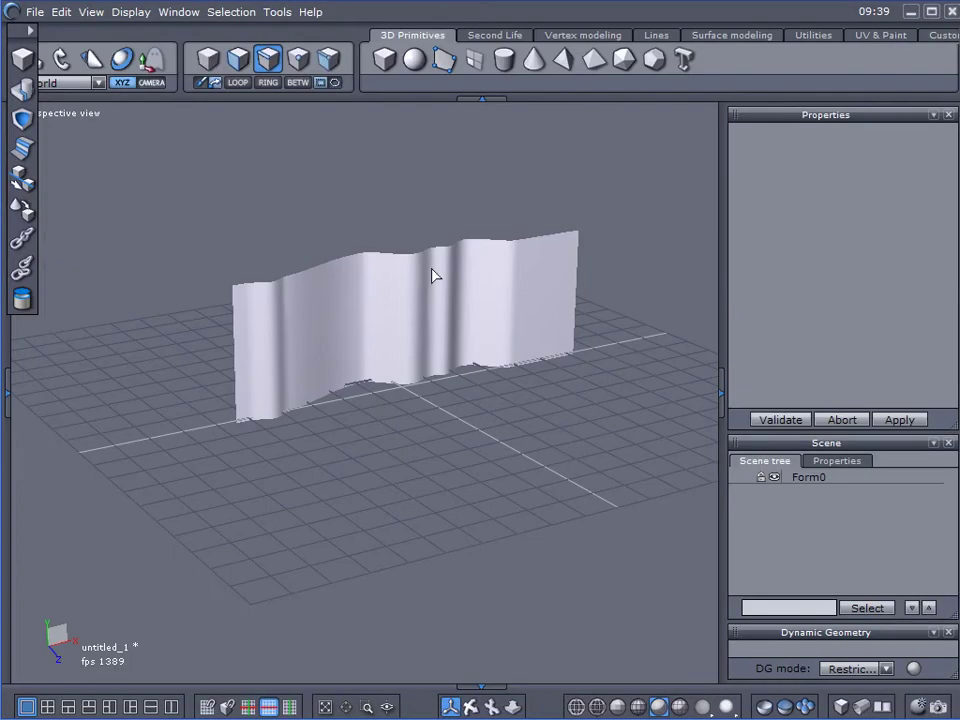
- Switch back to Hexagon and delete the whole folded grid object
click(782, 479)
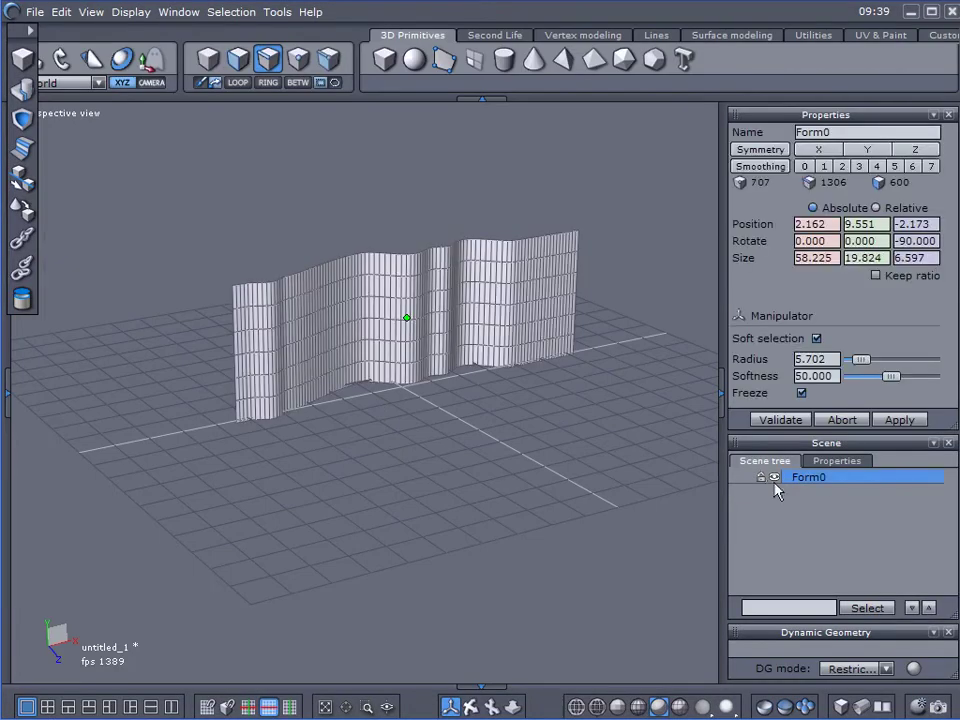
click(207, 59)
key(Delete)
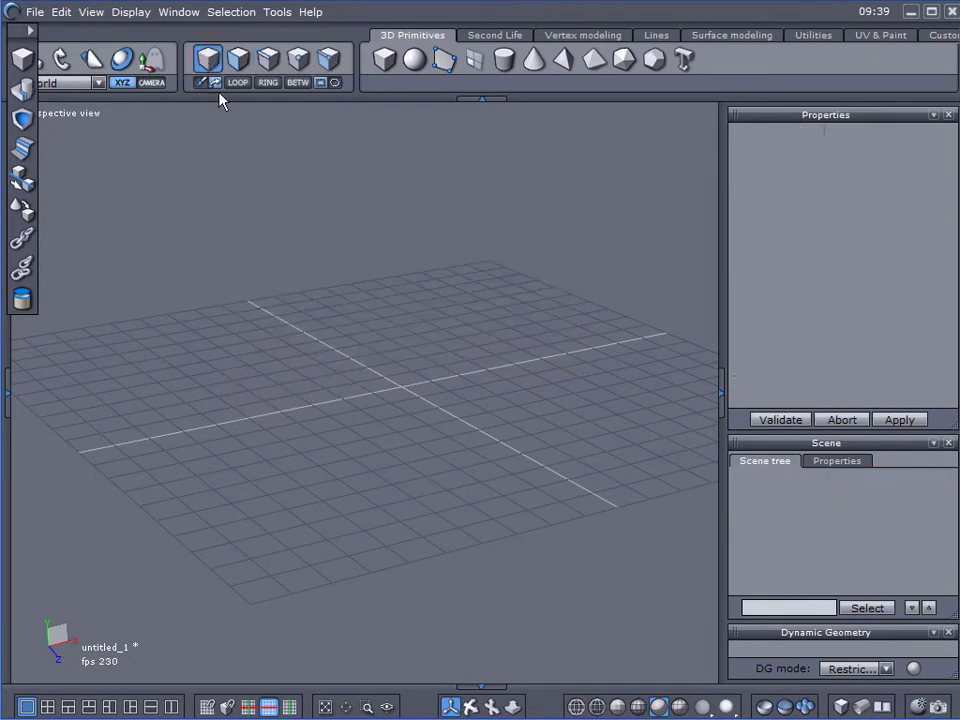
- Start a spline Curve in a view from directly above the grid and set its range to 9
right_drag(345, 275, 266, 486)
scroll(267, 486, down, 2)
middle_drag(366, 490, 370, 441)
right_drag(370, 447, 407, 512)
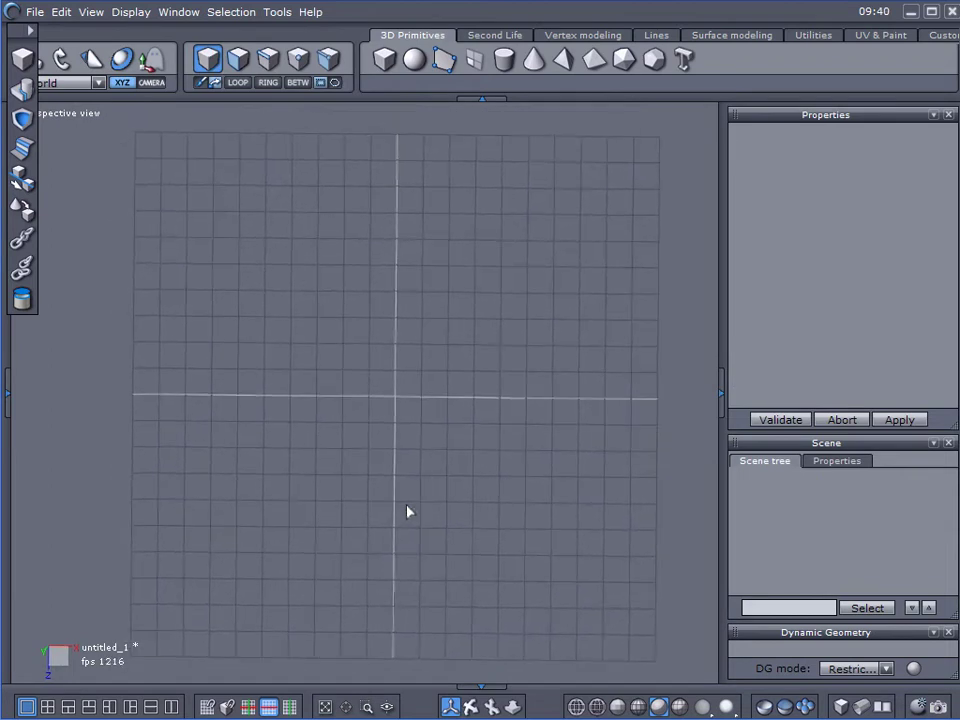
click(656, 35)
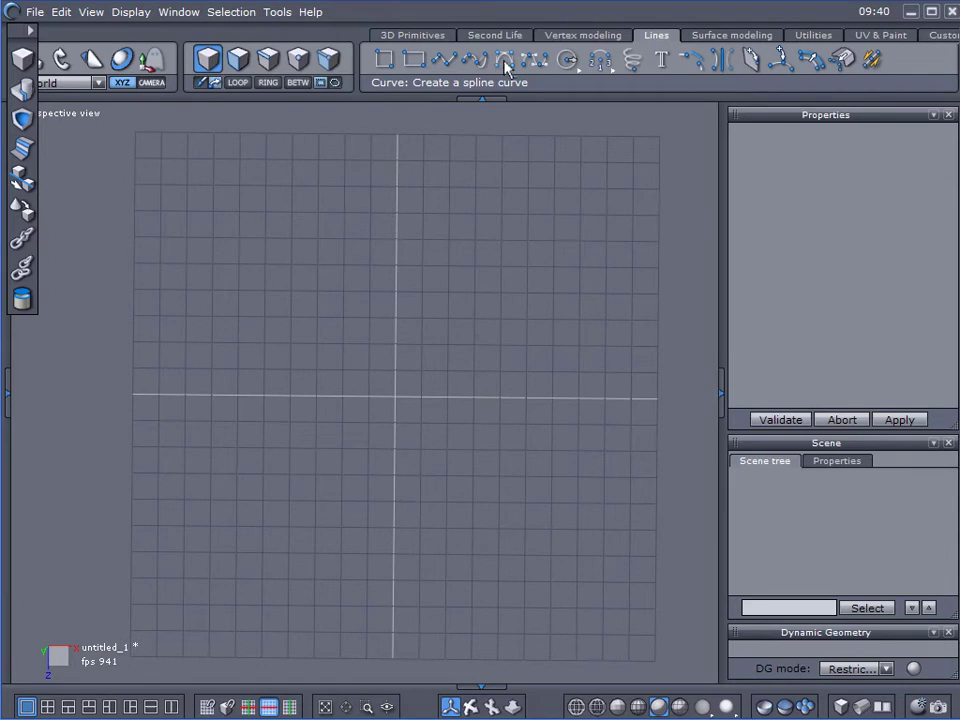
click(505, 62)
click(817, 248)
key(BackSpace)
text(8)
key(BackSpace)
text(9)
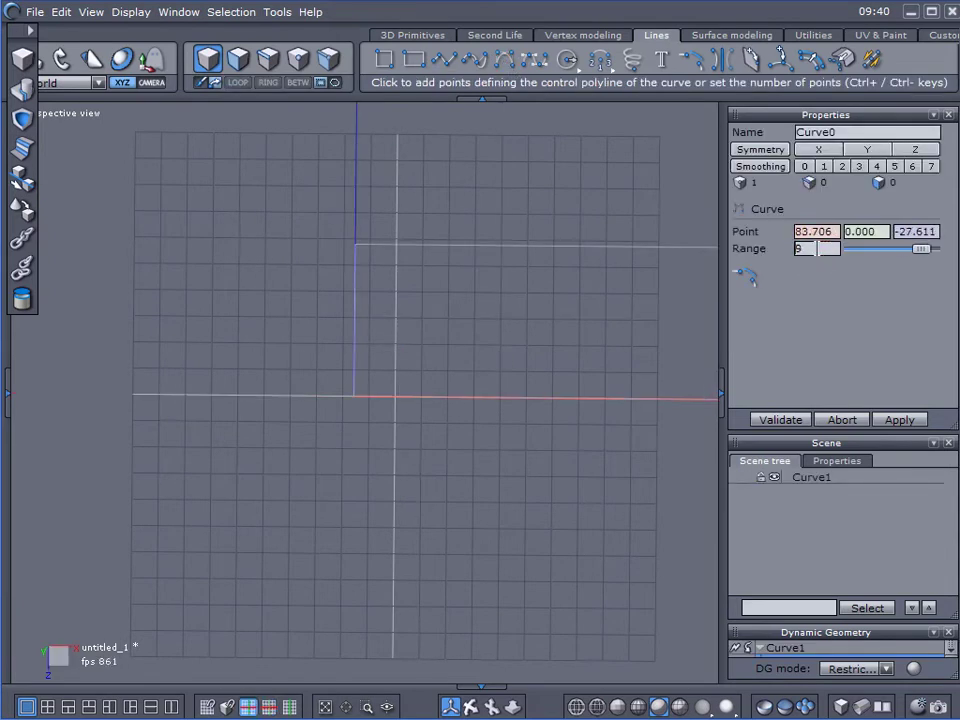
- Draw an irregular 17-point zigzag curve about 99.5 wide along the grid's X axis and validate it
click(135, 398)
click(165, 350)
click(189, 397)
click(209, 345)
click(225, 409)
click(300, 355)
click(311, 404)
click(349, 334)
click(381, 401)
click(414, 356)
click(497, 415)
click(535, 349)
click(549, 419)
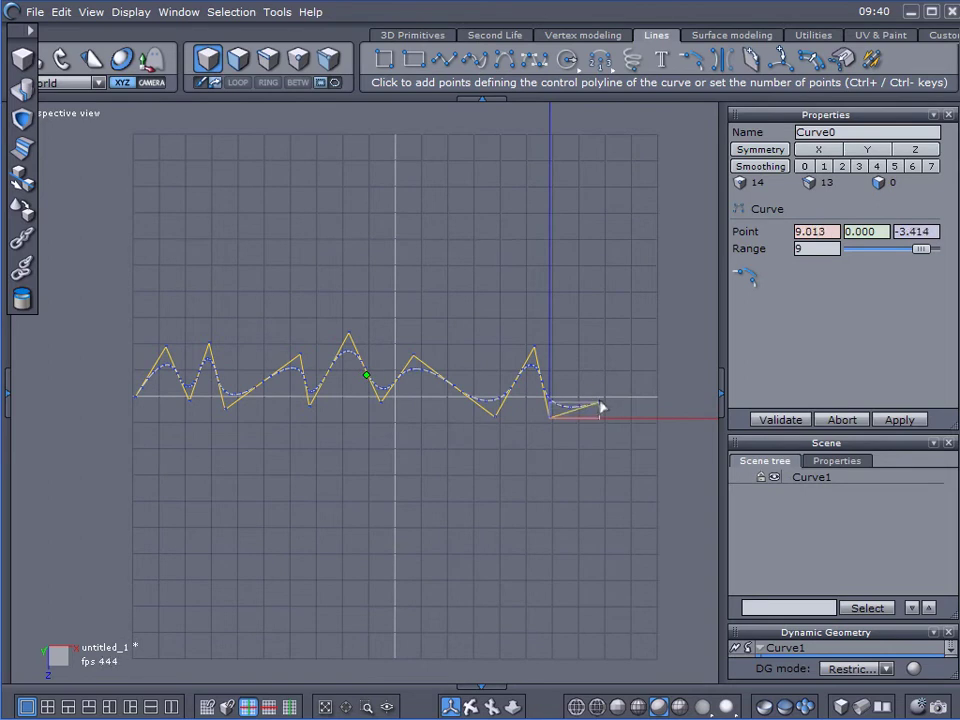
click(583, 389)
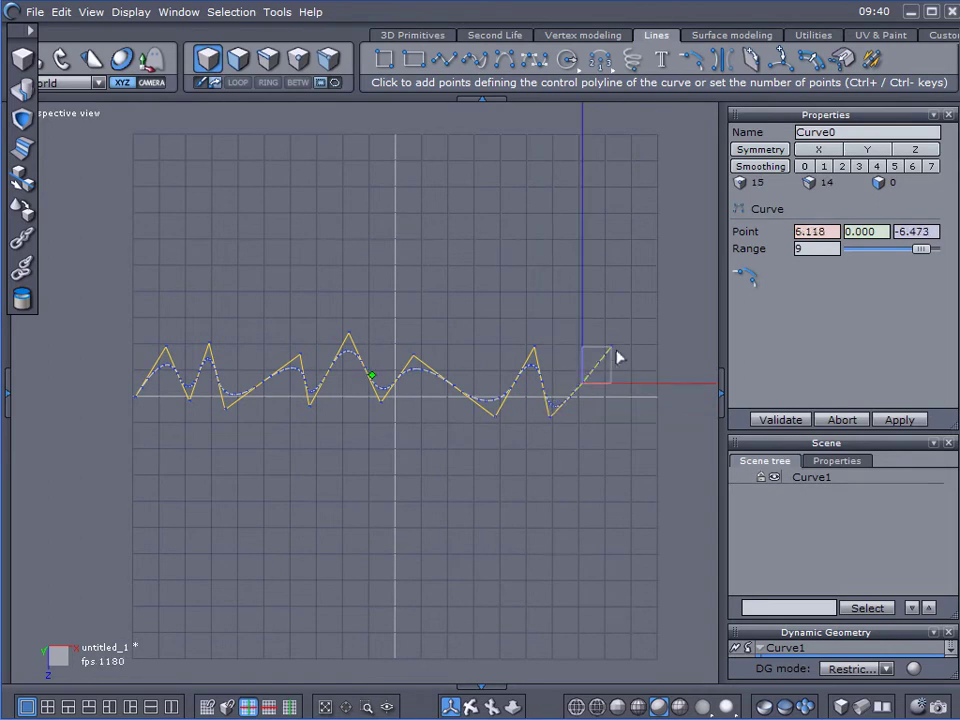
click(622, 355)
click(651, 412)
click(688, 352)
click(780, 420)
- Raise the wavy curve vertically above the grid to about Y 98.9
right_drag(716, 428, 436, 306)
key(u)
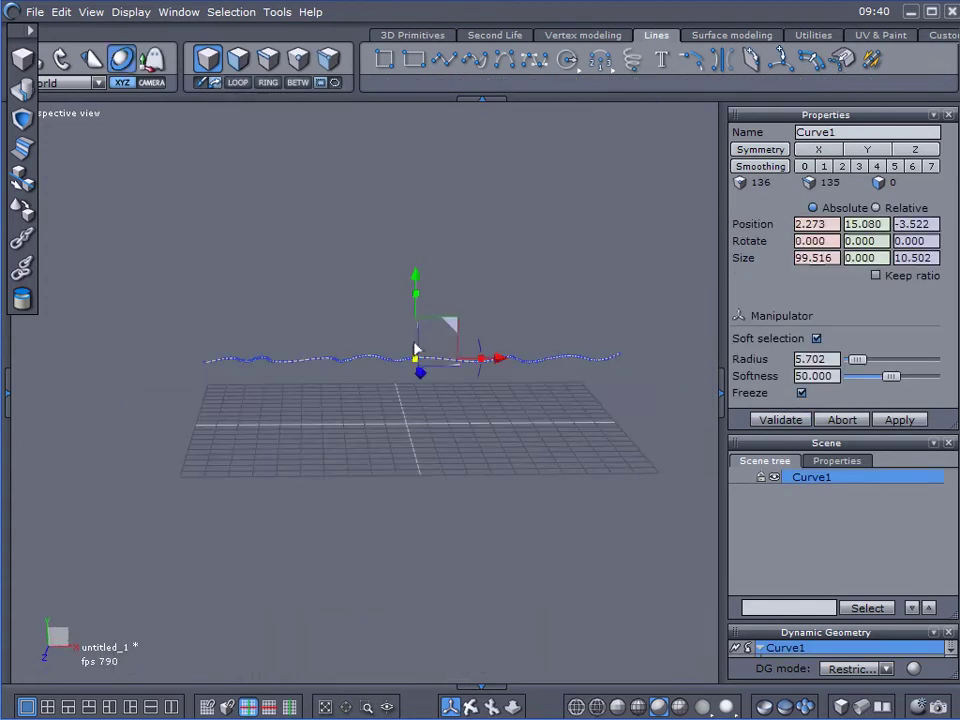
drag(450, 321, 429, 182)
right_drag(426, 286, 392, 306)
drag(392, 306, 480, 39)
- Extrude the curve downward into a curtain surface about 108 high, and raise the form to about Y 69.8
click(567, 37)
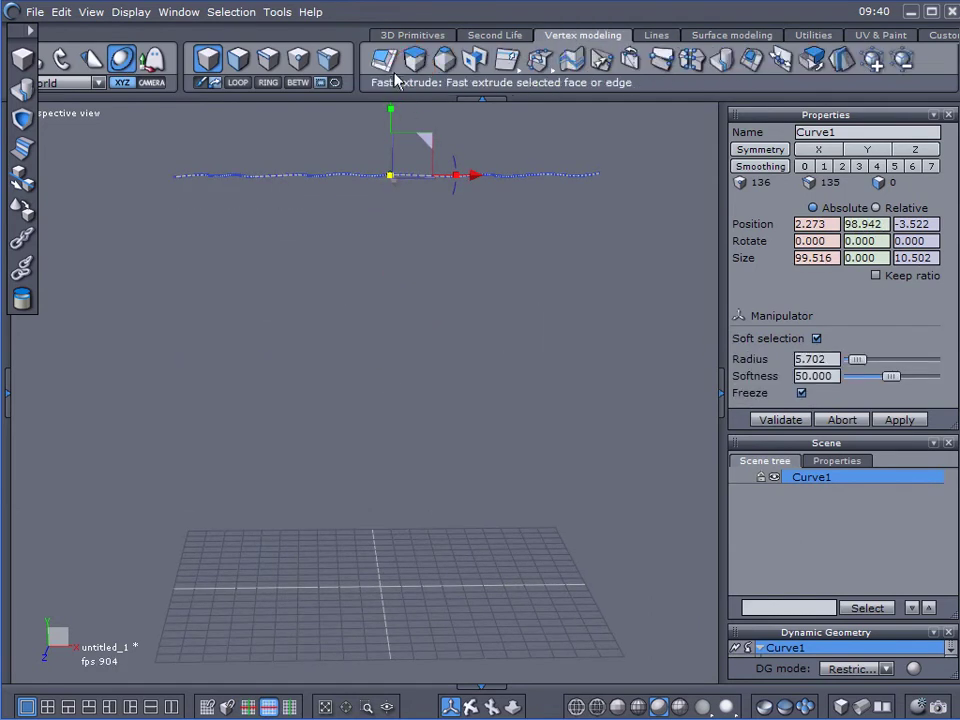
click(416, 59)
click(390, 182)
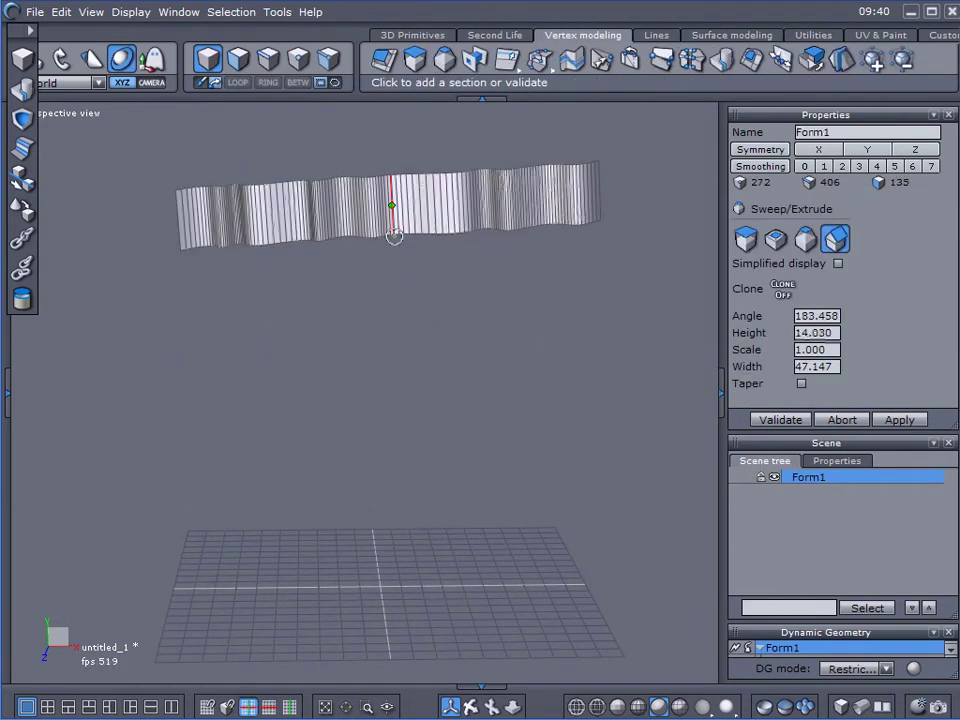
click(381, 617)
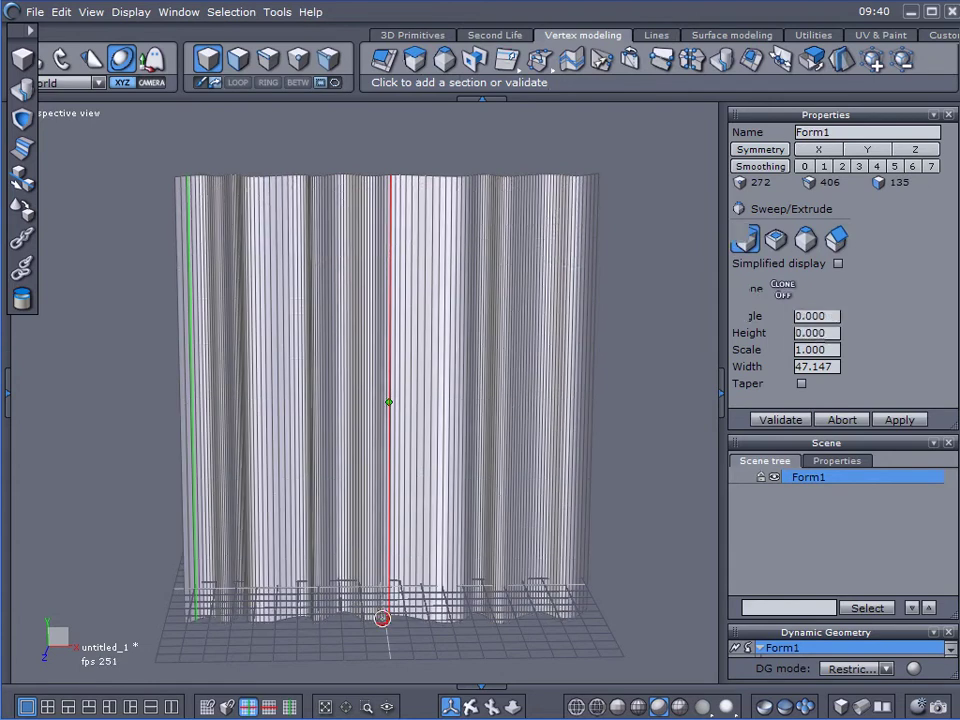
click(768, 419)
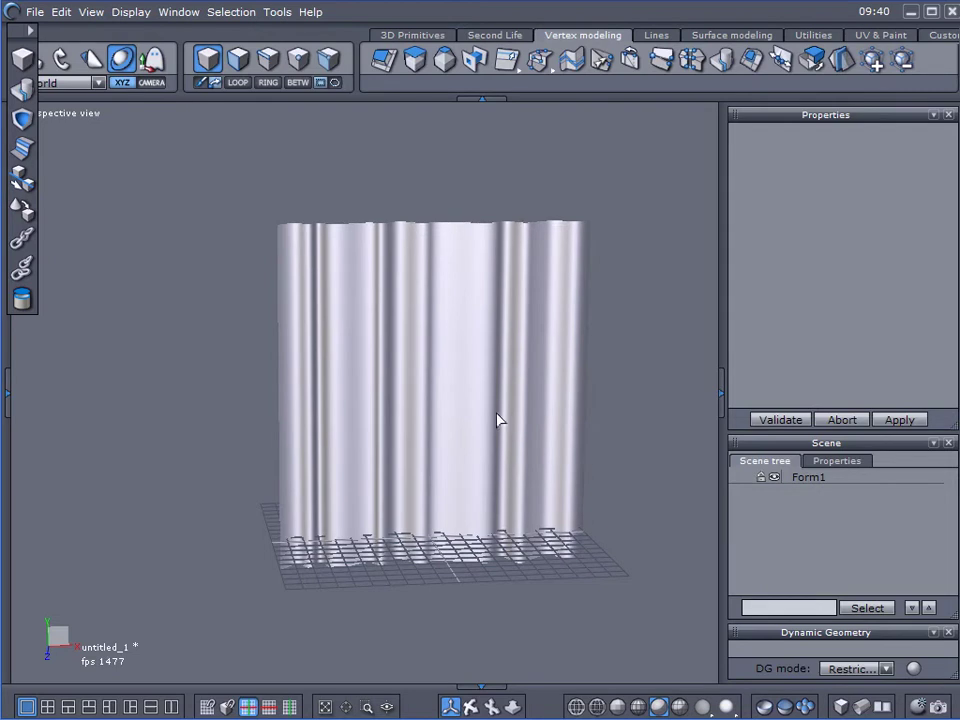
click(456, 402)
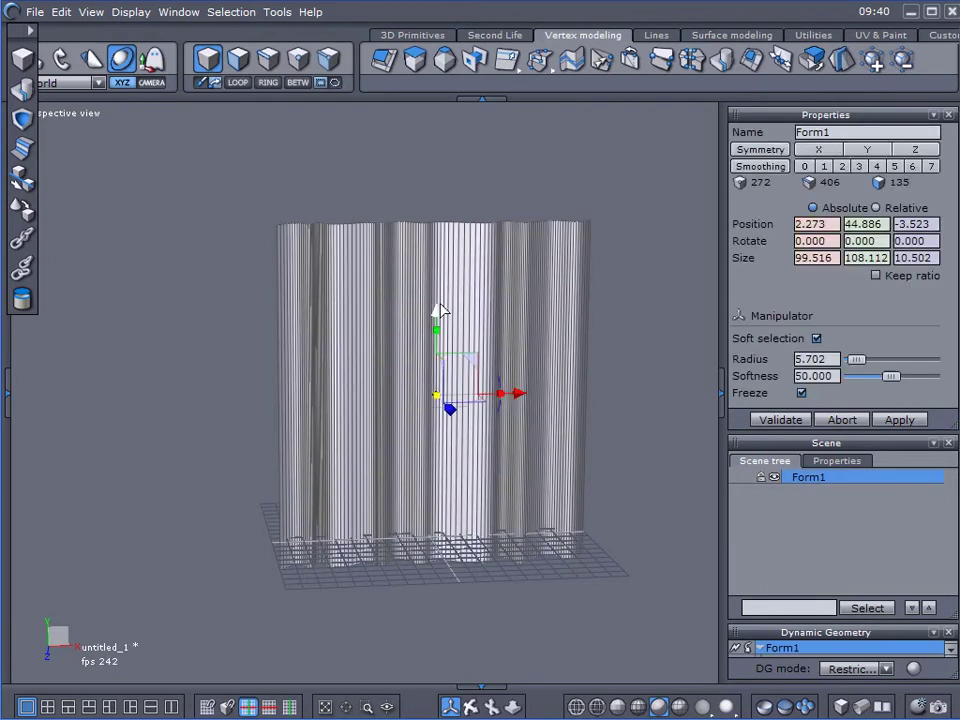
click(806, 541)
- Examine the curtain's folds and its wavy upper and lower edges from several angles
right_drag(560, 430, 638, 441)
scroll(503, 315, up, 5)
middle_drag(521, 414, 548, 501)
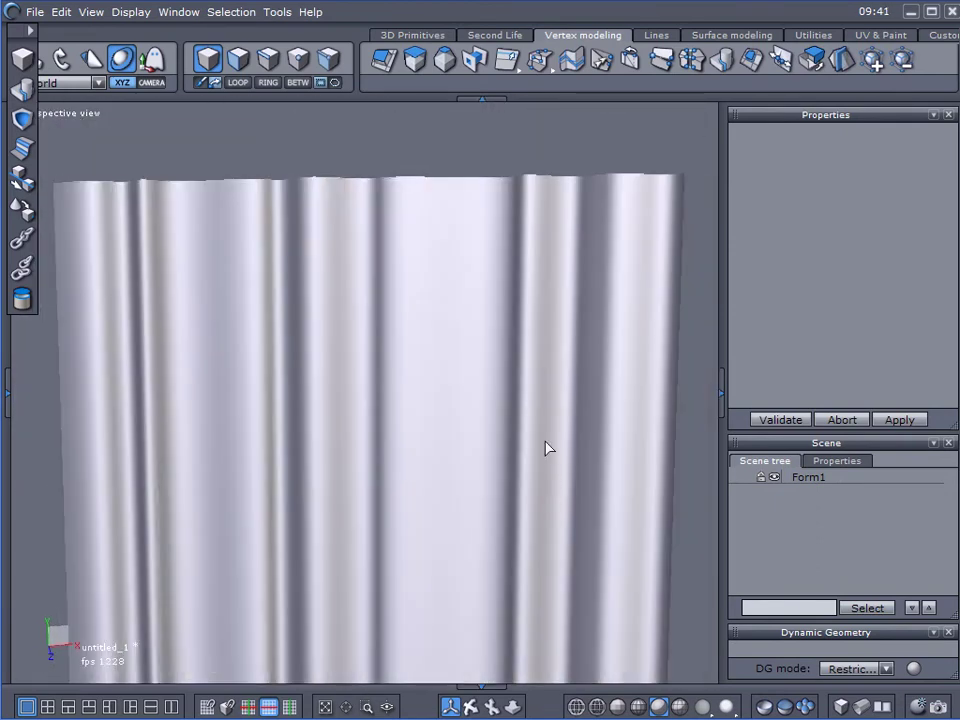
scroll(547, 448, down, 3)
middle_drag(546, 448, 463, 348)
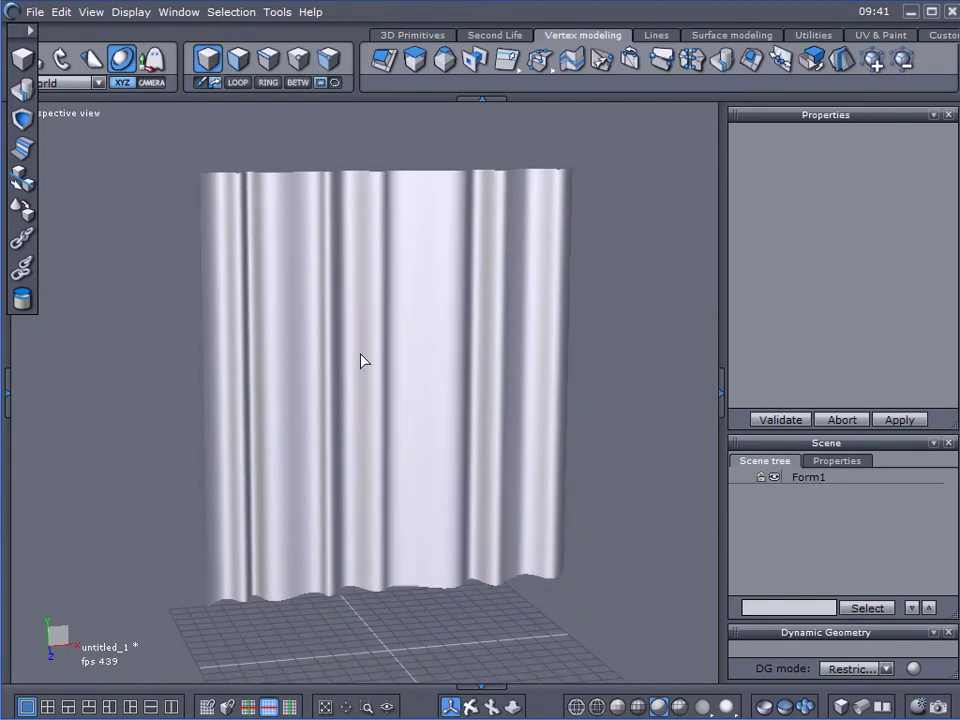
middle_drag(364, 360, 330, 435)
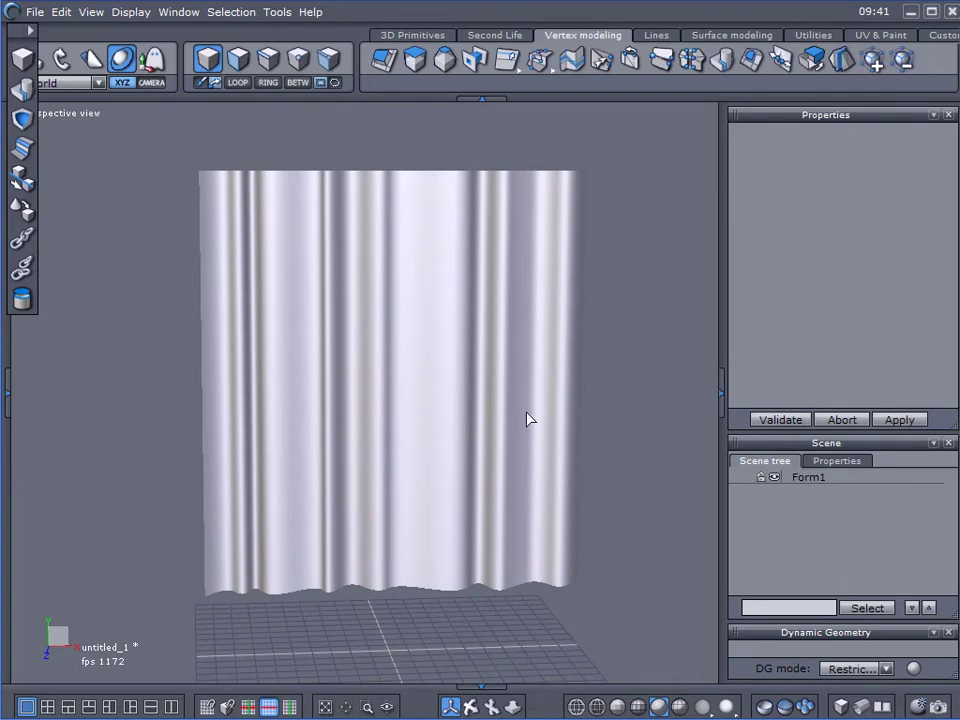
mouse_move(378, 428)
middle_down()
mouse_move(386, 354)
mouse_move(390, 383)
middle_up()
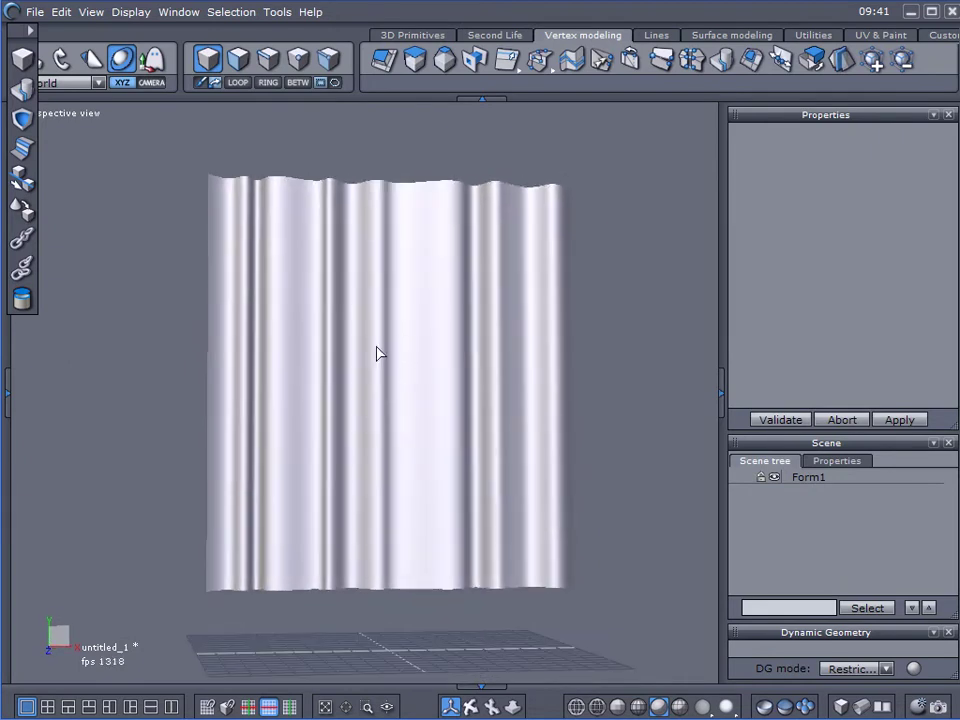
middle_drag(431, 396, 433, 425)
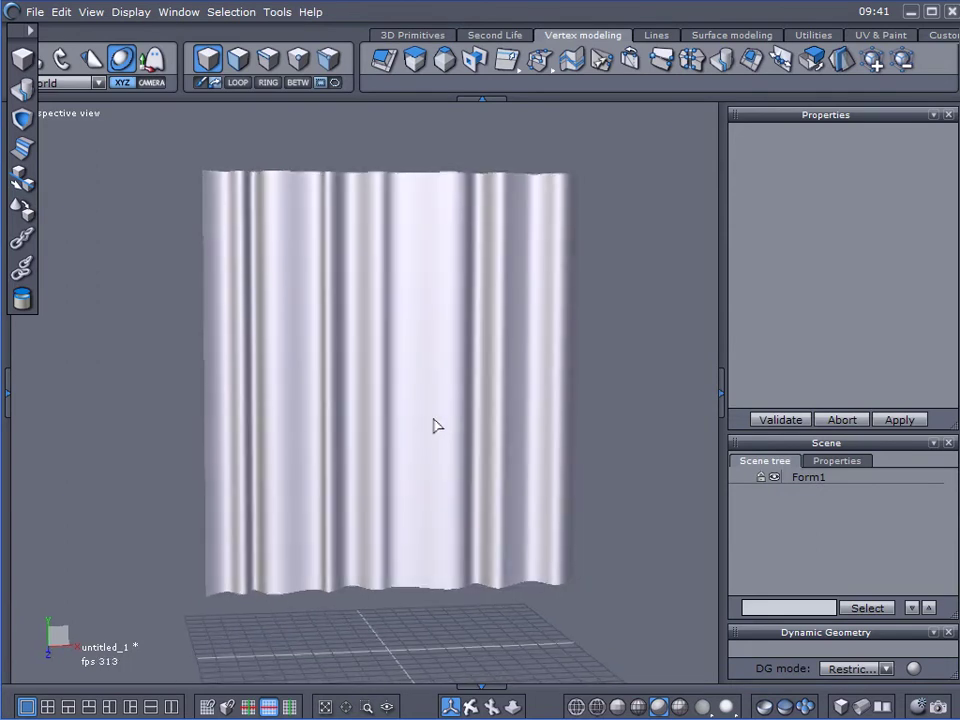
- Move the floating tool palette clear of the upper tools, and raise the curtain form to about Y 85
click(808, 478)
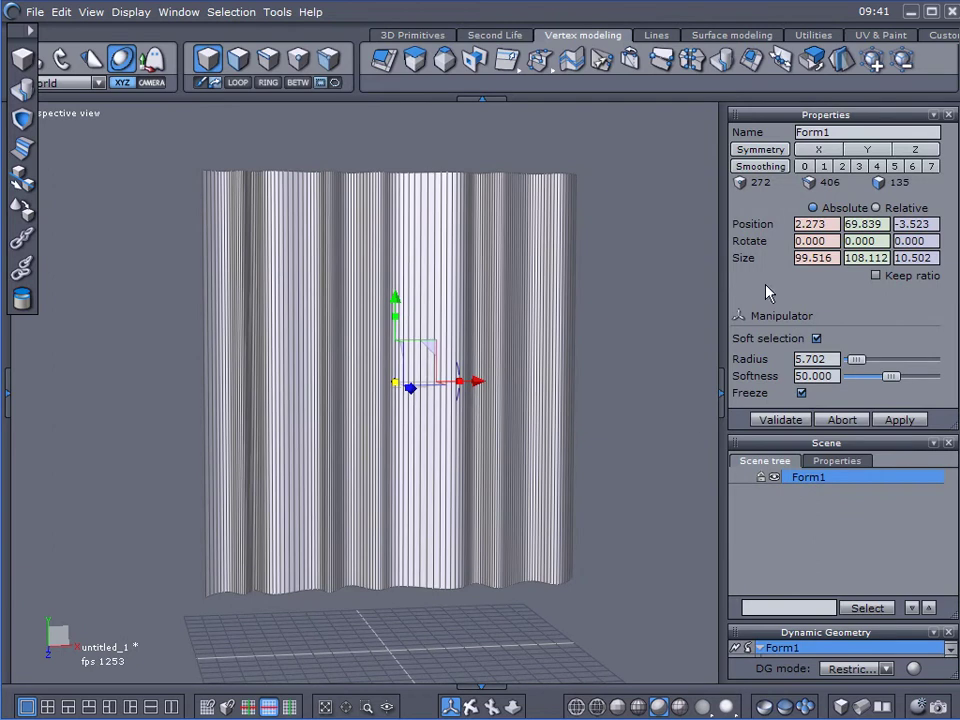
middle_drag(227, 253, 310, 303)
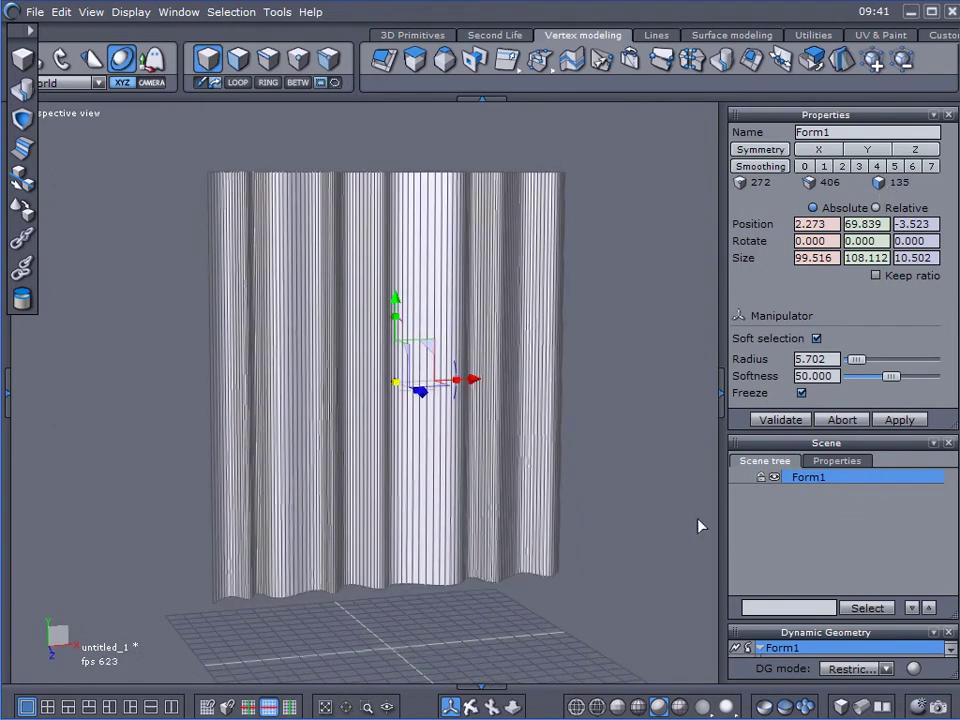
middle_drag(642, 457, 598, 442)
scroll(600, 449, down, 4)
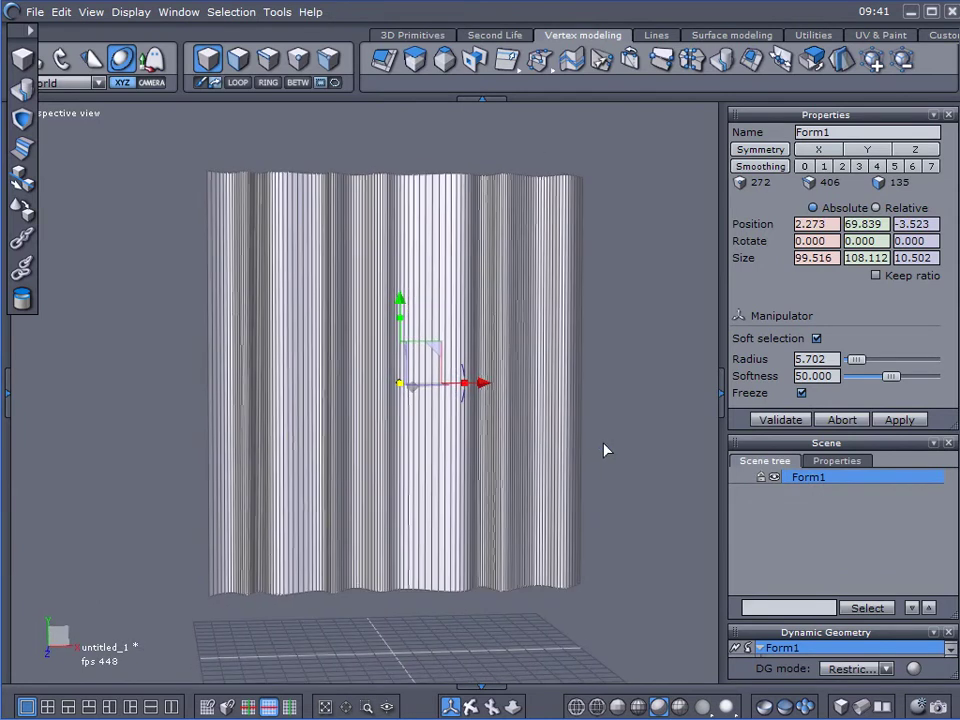
middle_drag(621, 420, 591, 420)
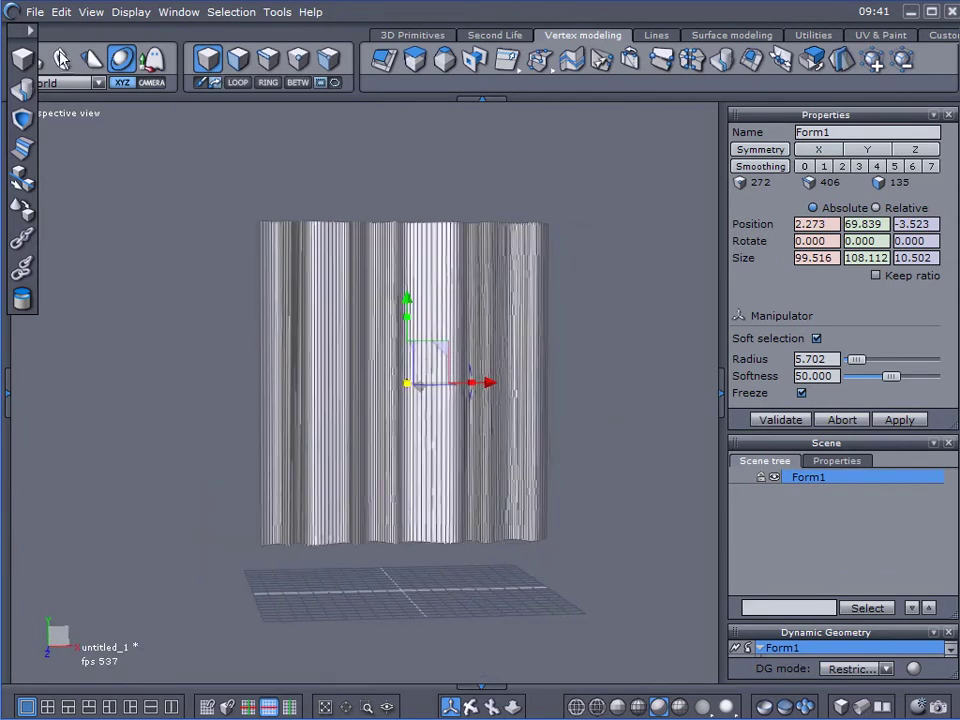
drag(14, 42, 10, 112)
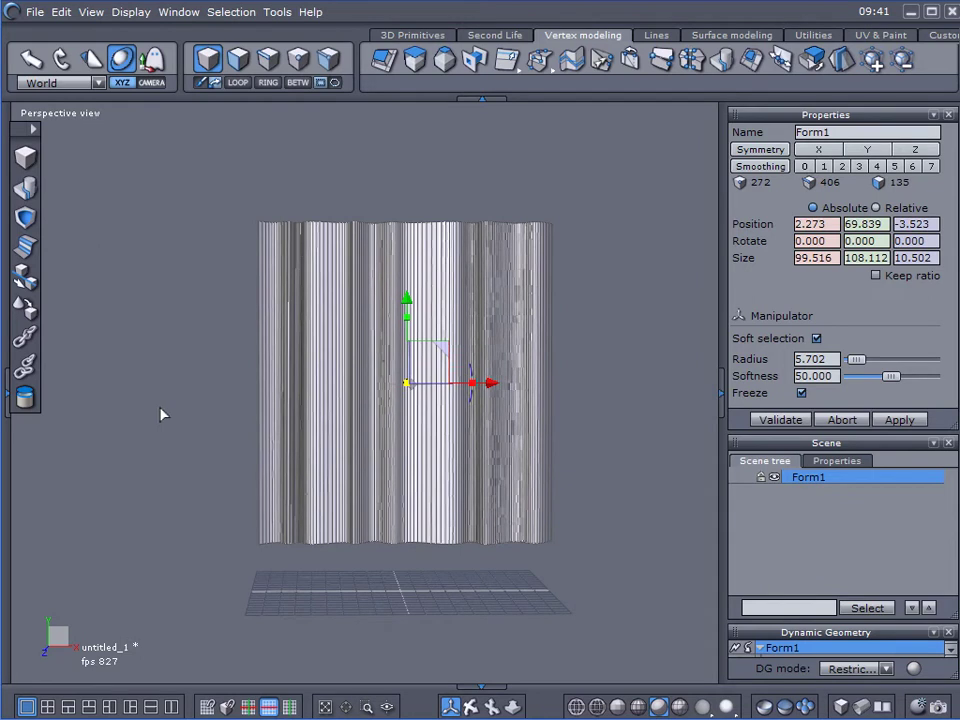
drag(409, 300, 388, 255)
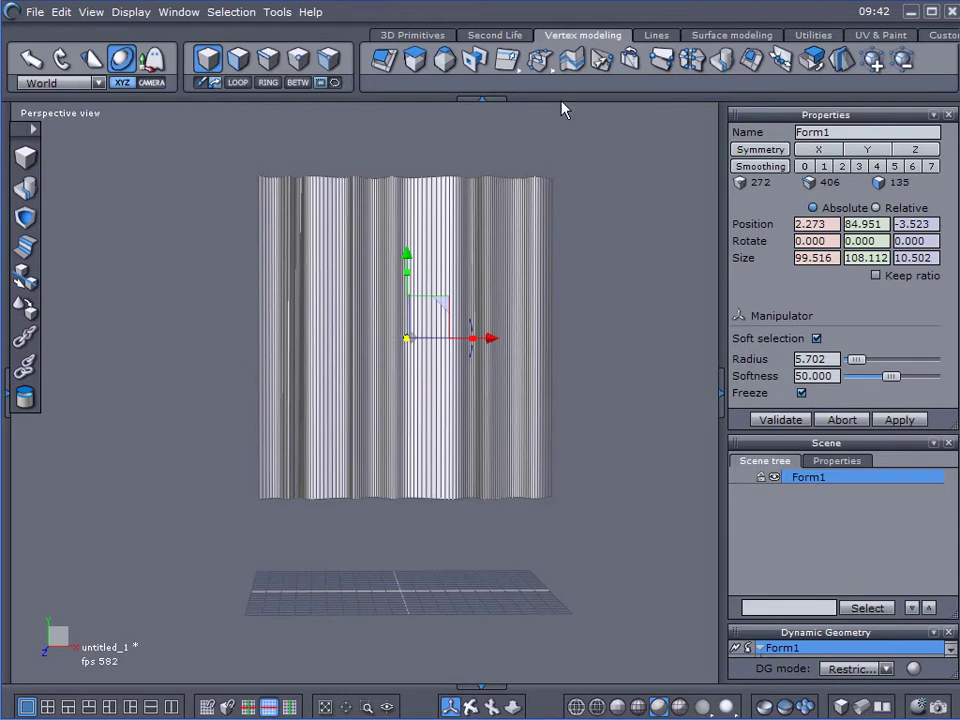
- Show the perspective and UV views side by side, and collapse the curtain's dynamic geometry history
click(171, 706)
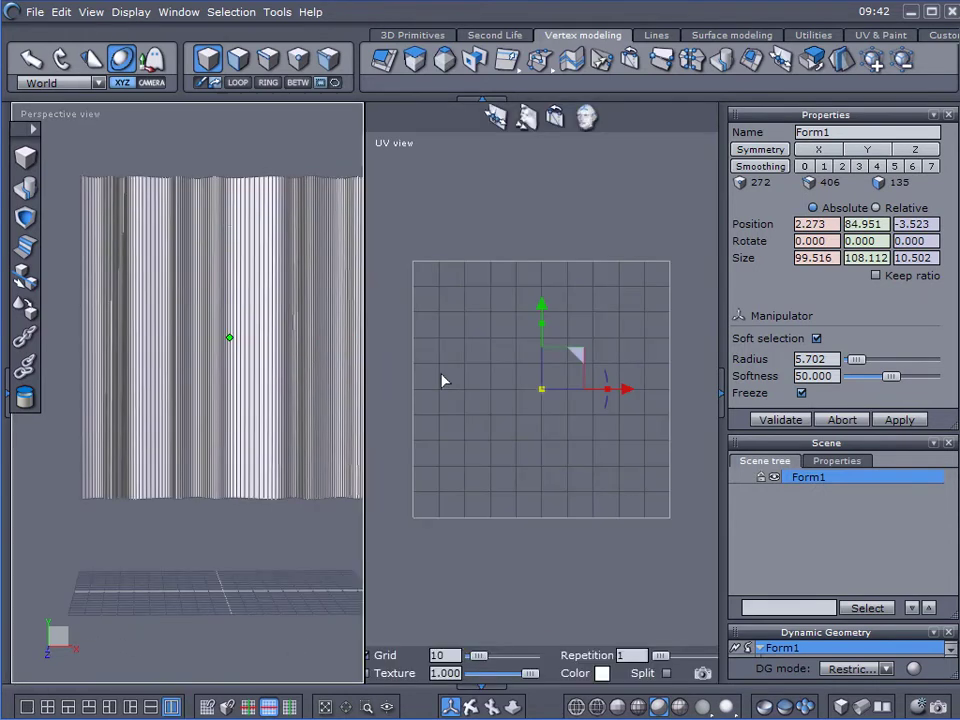
click(878, 37)
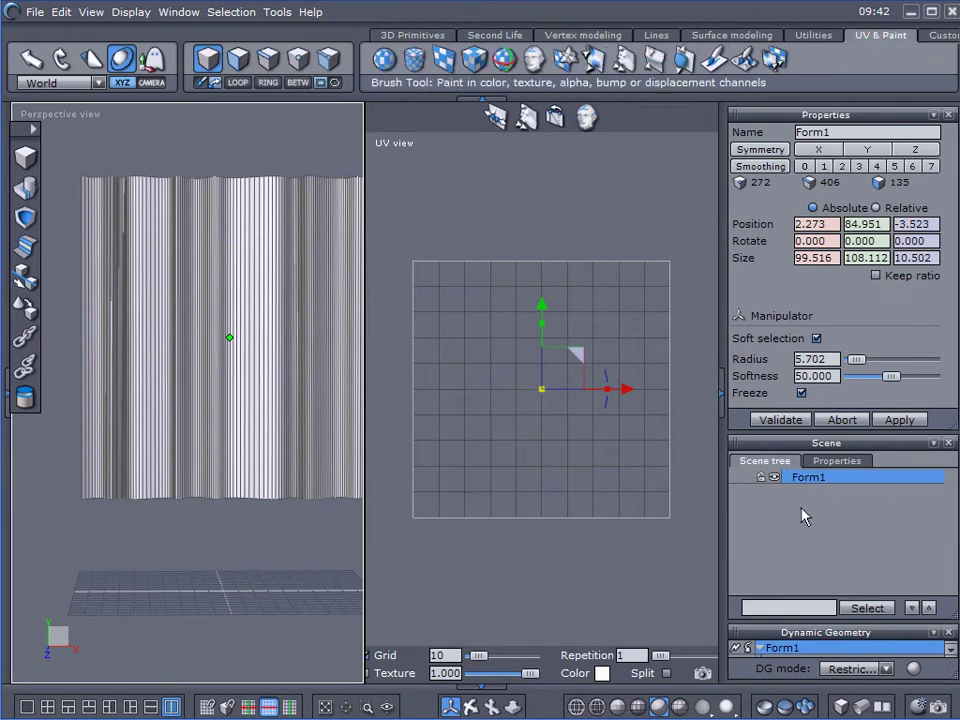
click(737, 648)
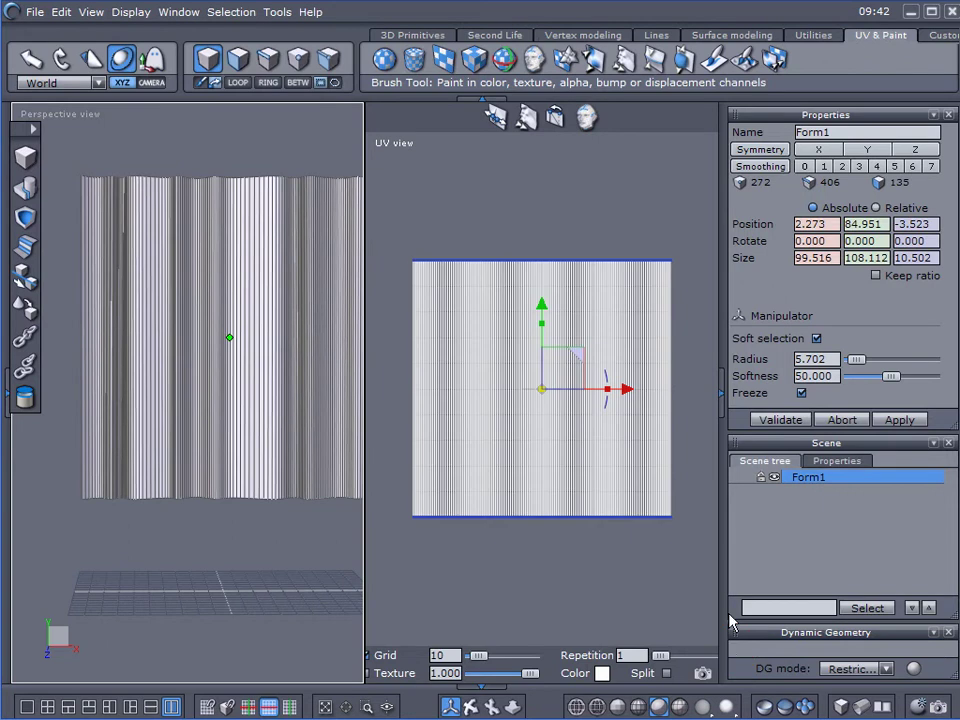
- Set the dynamic geometry mode to No DG and fold away the scene list
click(884, 668)
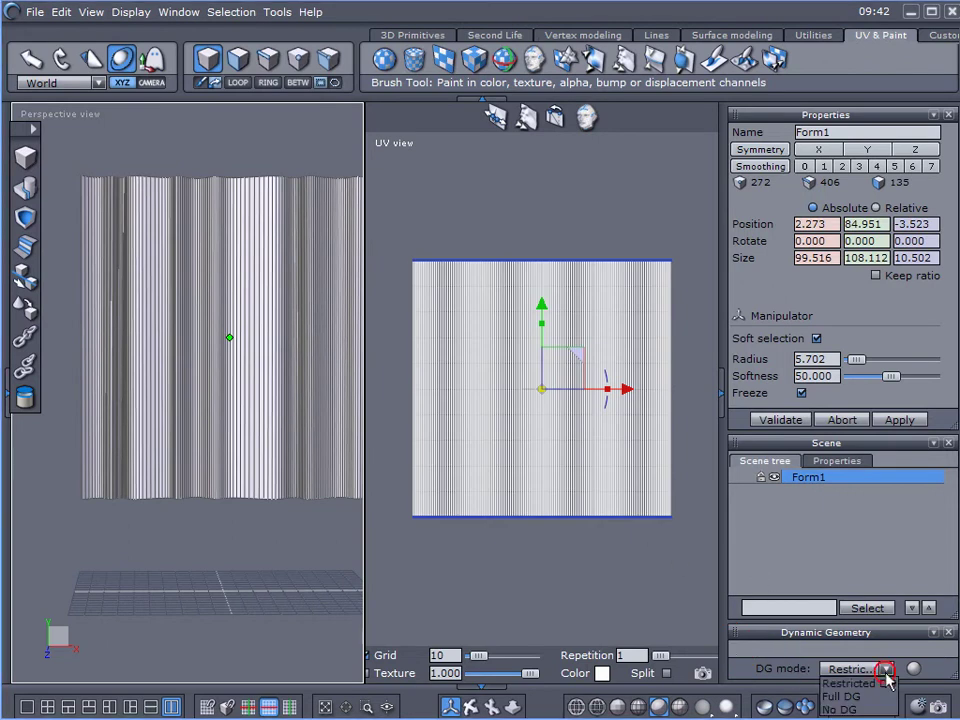
click(858, 708)
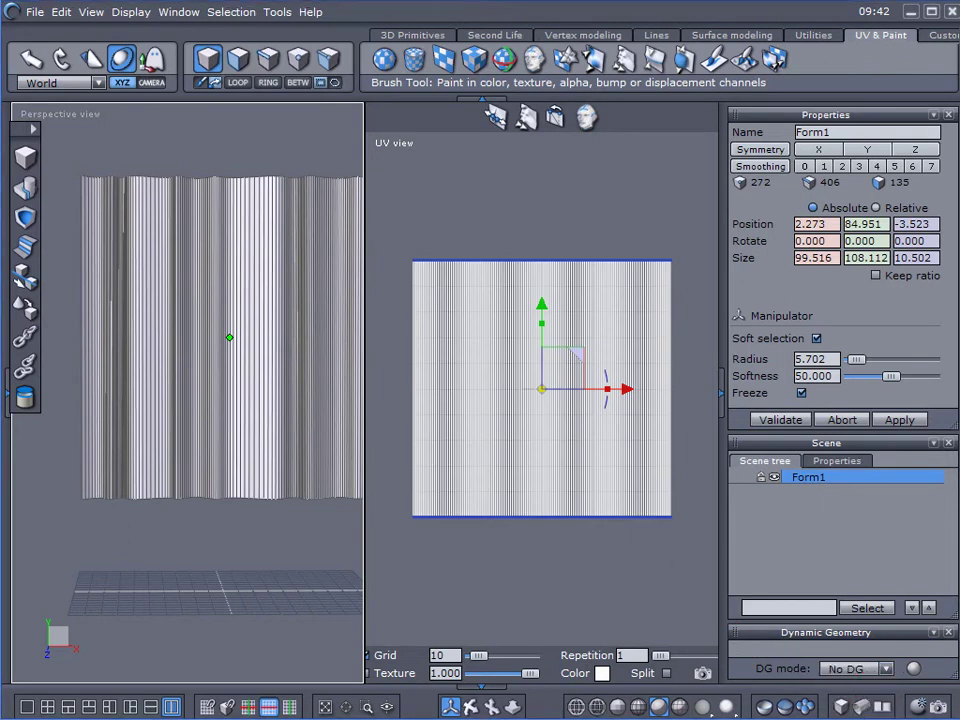
click(933, 443)
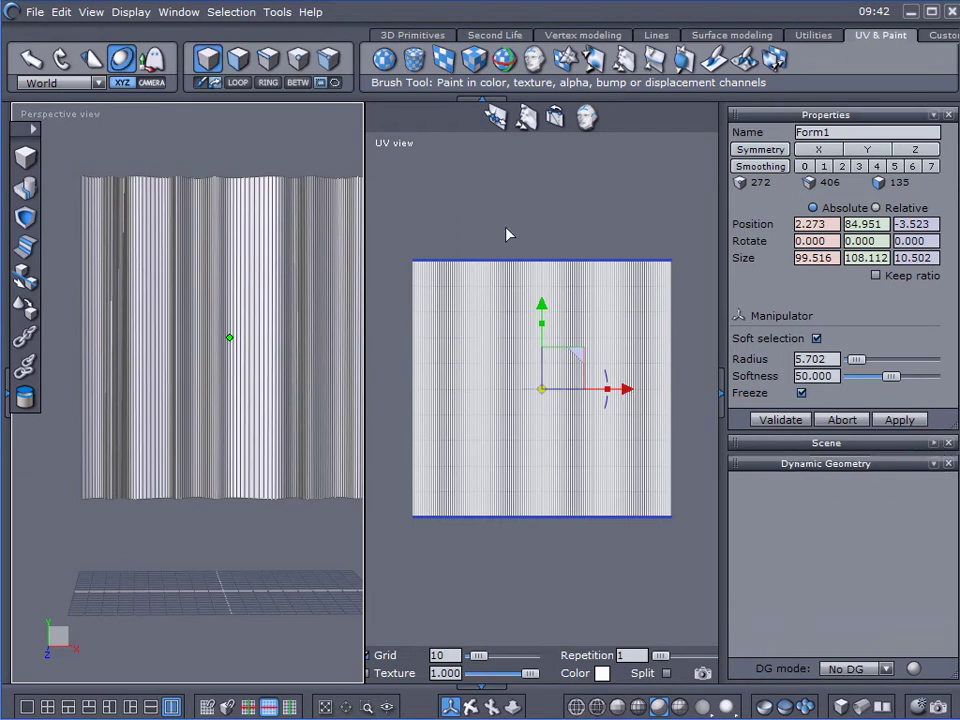
- Widen the UV view and select a single vertical edge of the curtain in it, at about X -17
drag(364, 313, 336, 309)
scroll(482, 386, up, 5)
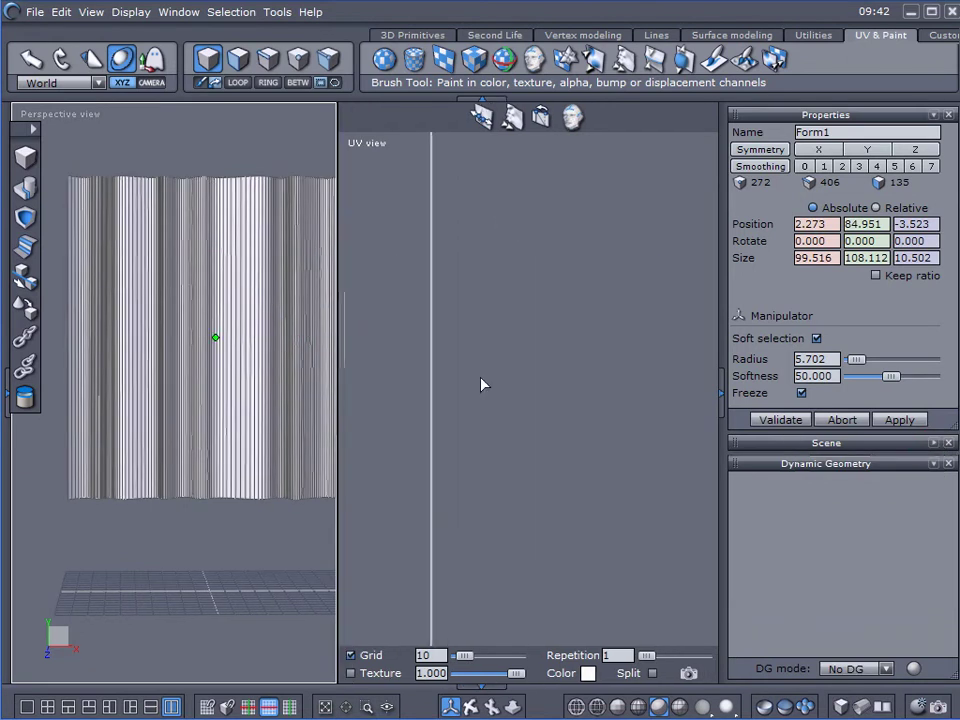
scroll(482, 388, down, 3)
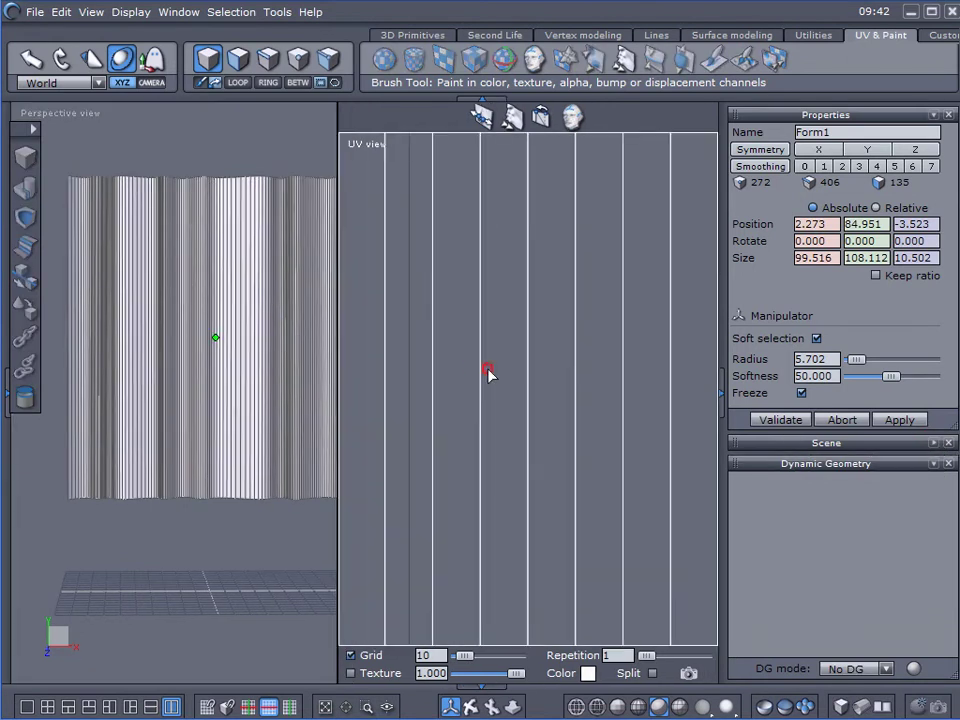
click(268, 58)
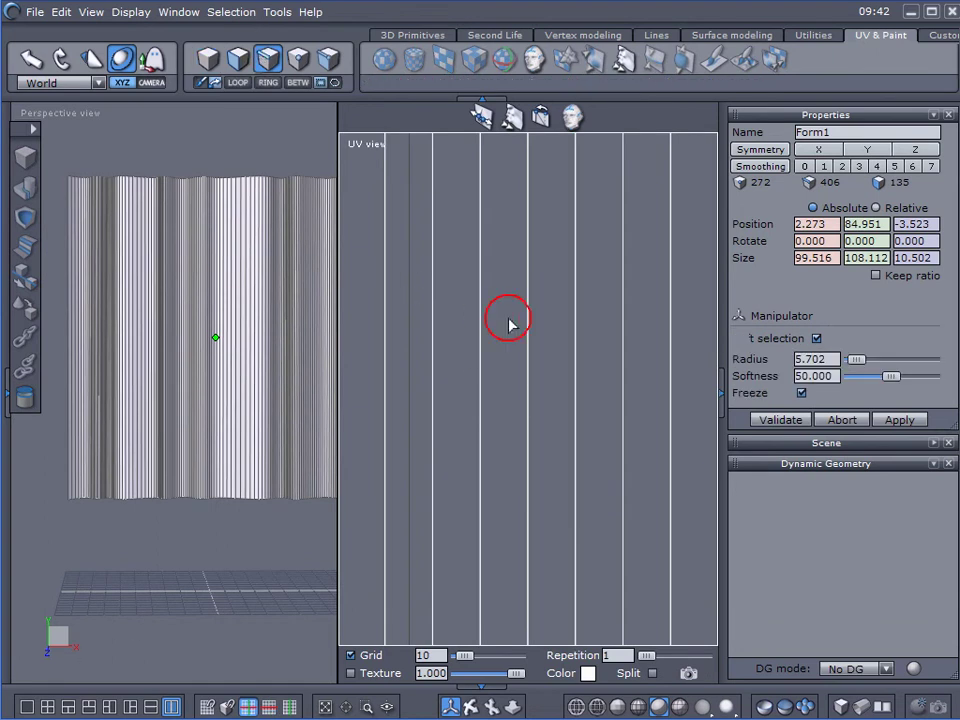
click(497, 317)
click(576, 332)
scroll(521, 377, down, 3)
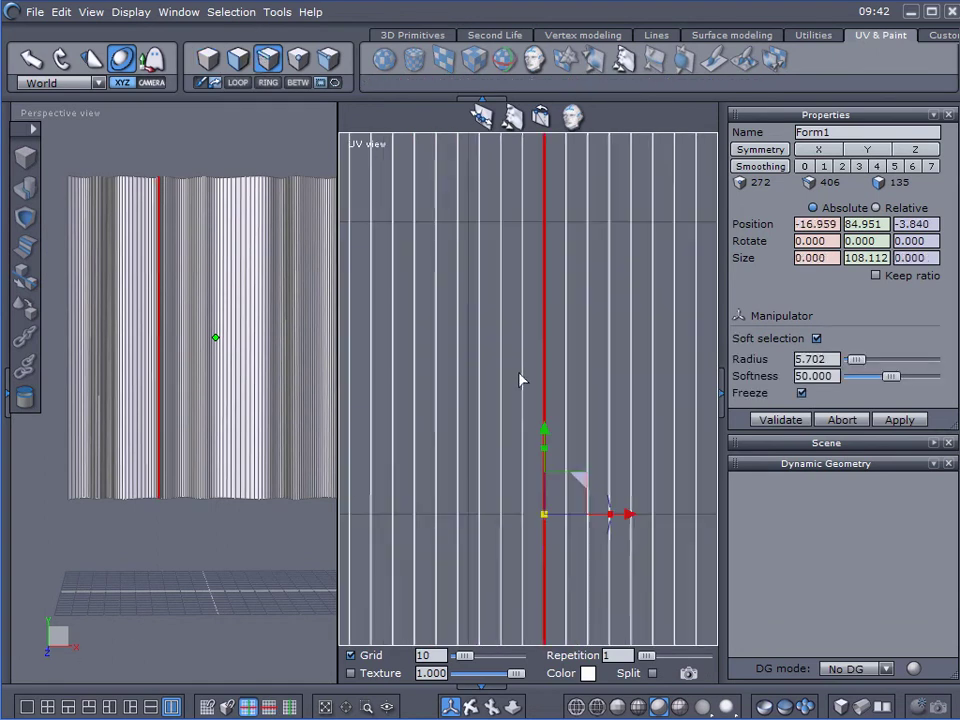
click(548, 325)
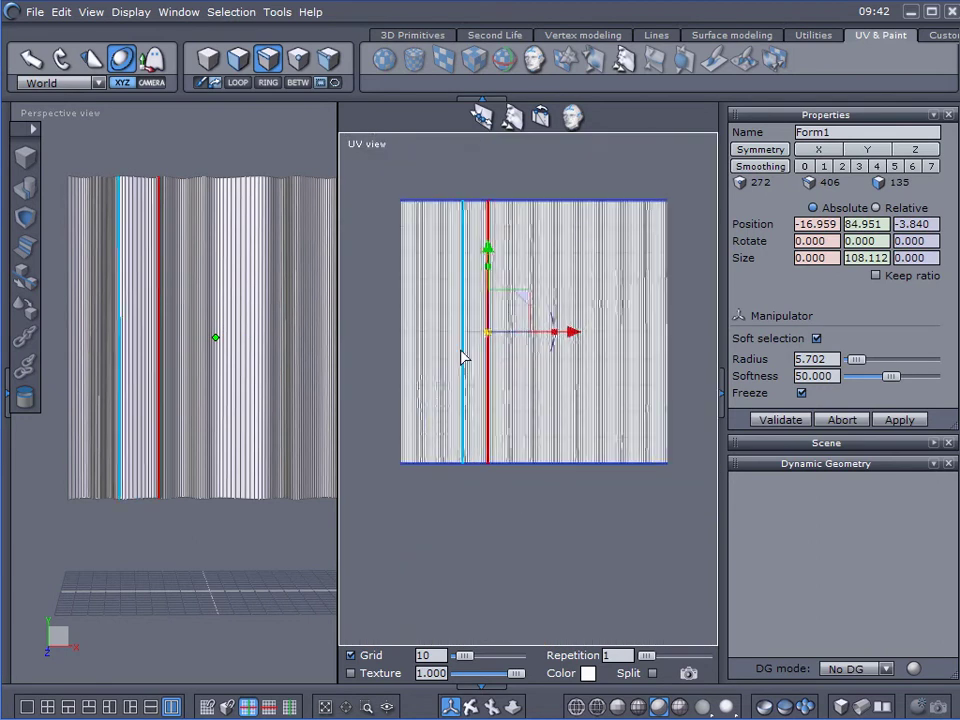
scroll(463, 345, up, 1)
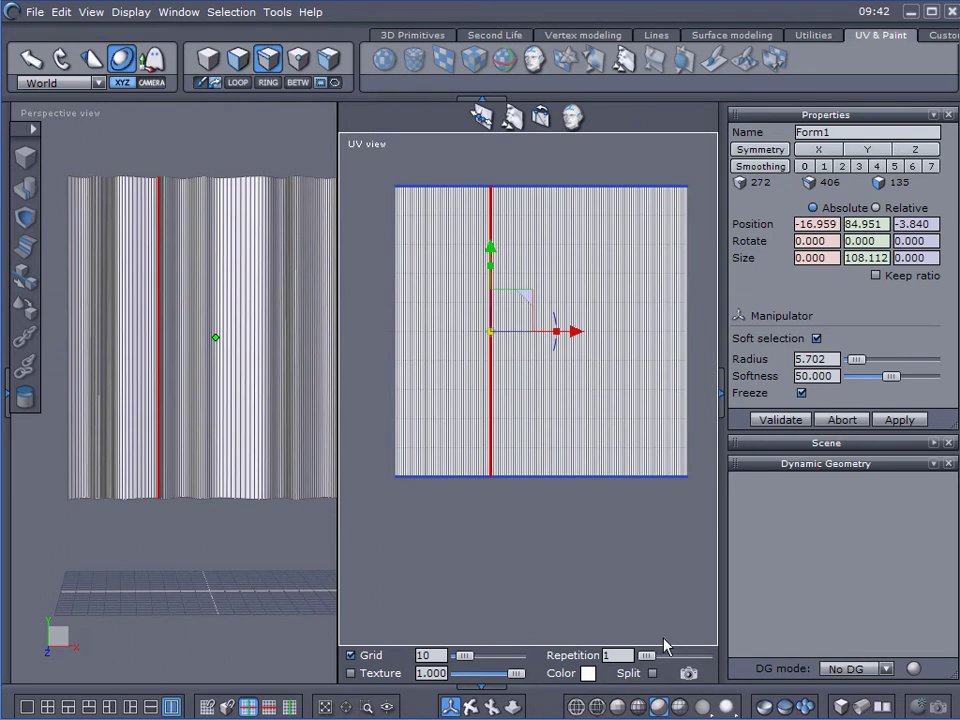
mouse_move(688, 670)
mouse_down()
mouse_move(690, 682)
mouse_move(719, 680)
mouse_move(656, 660)
mouse_up()
key(Escape)
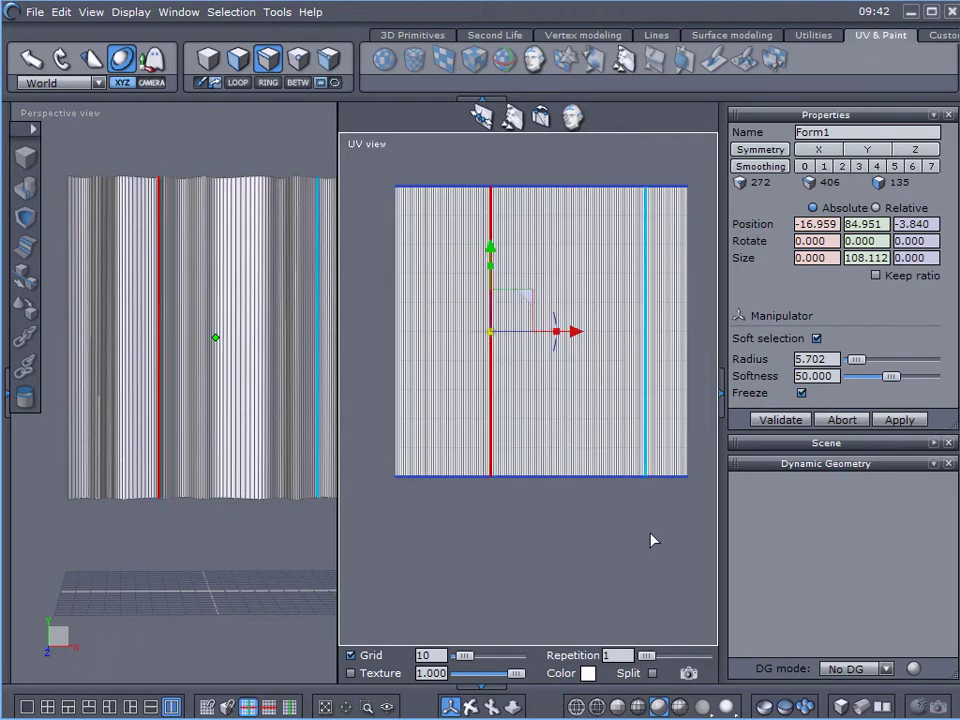
- Save the curtain's UV layout to the Desktop as an image named test
click(688, 673)
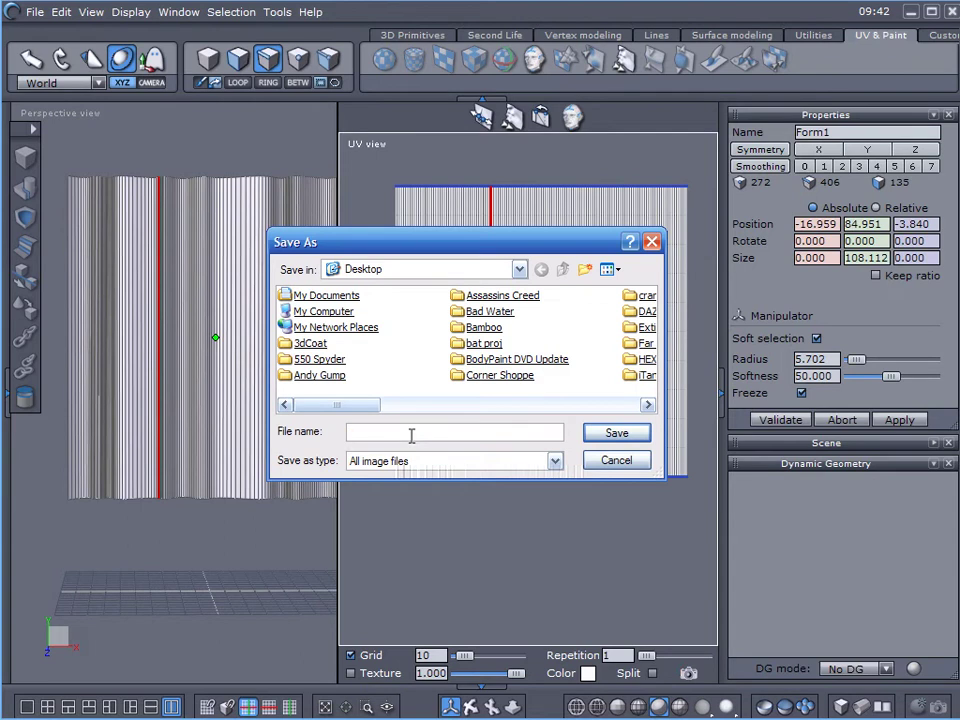
text(test)
click(617, 433)
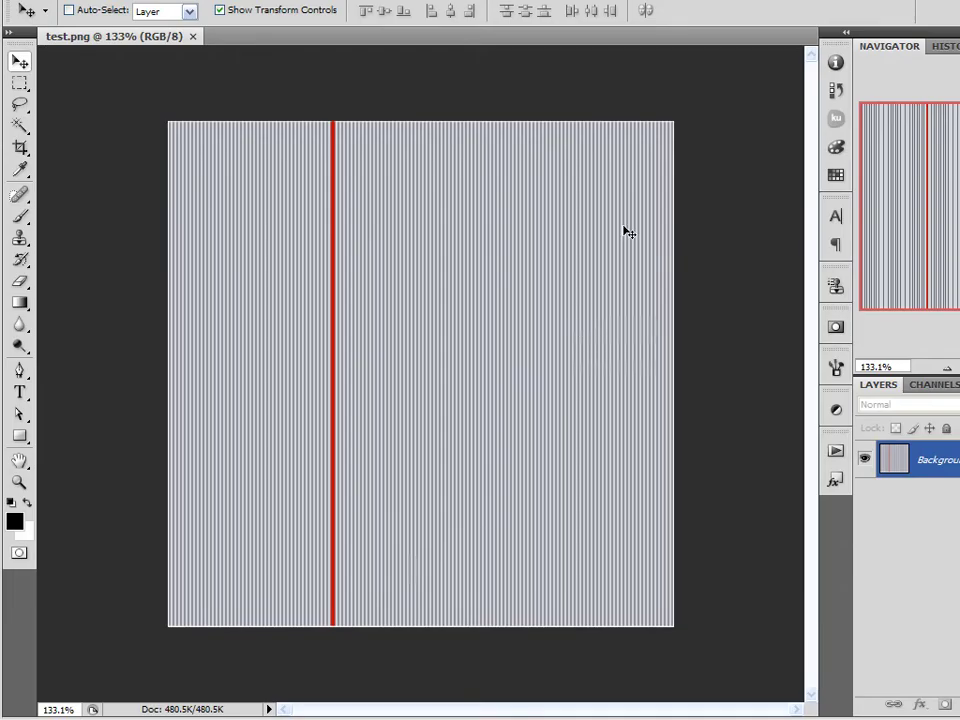
- Switch to Photoshop and check the pixel dimensions of test.png in the document info
click(836, 63)
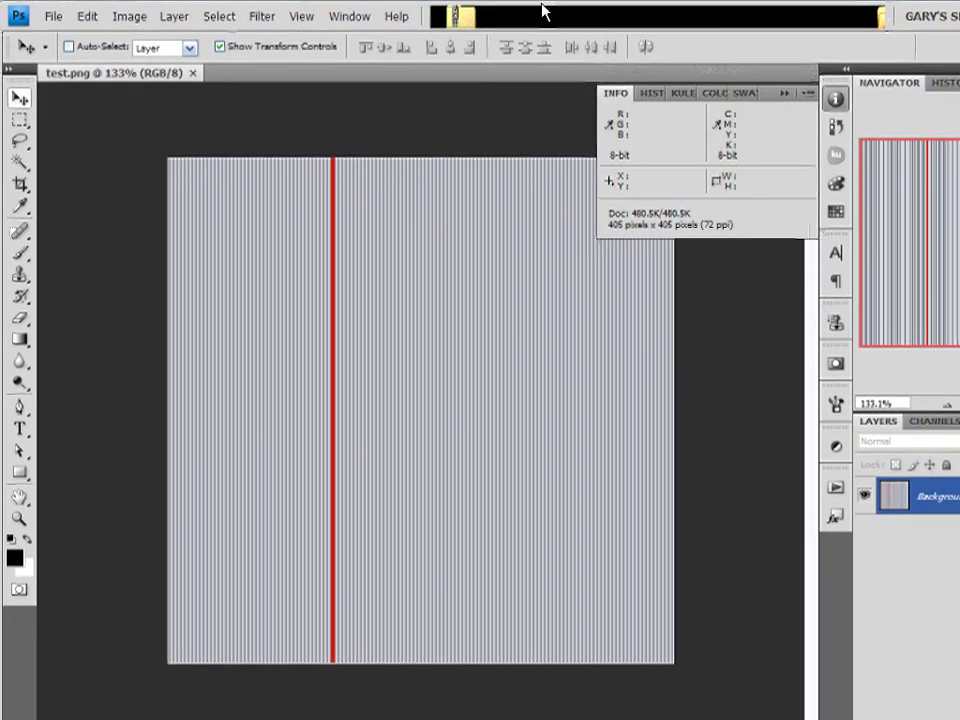
click(365, 16)
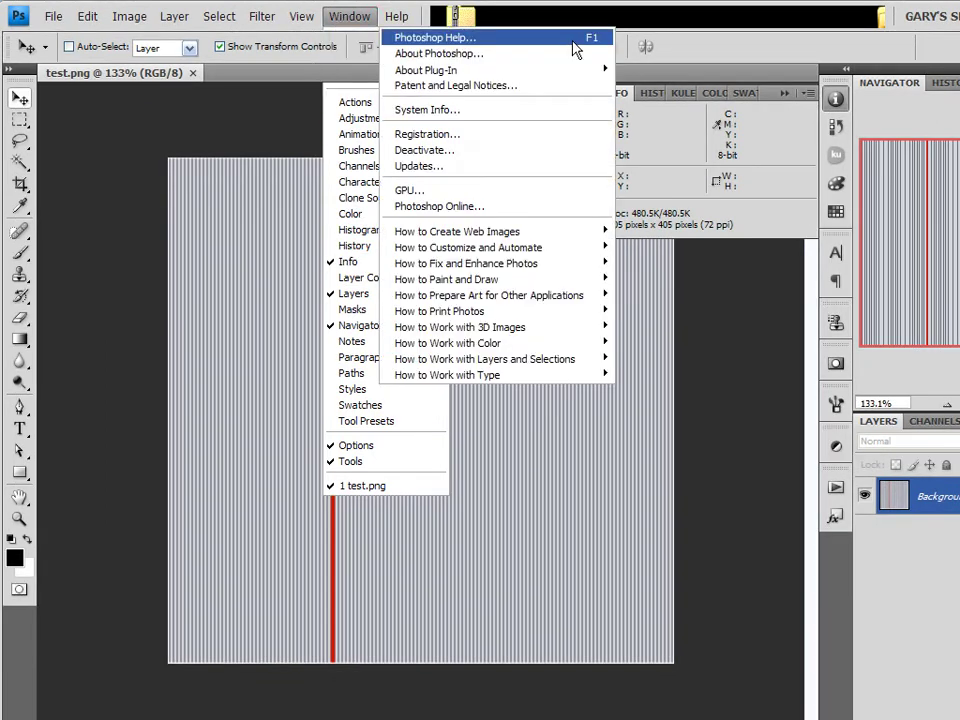
click(893, 38)
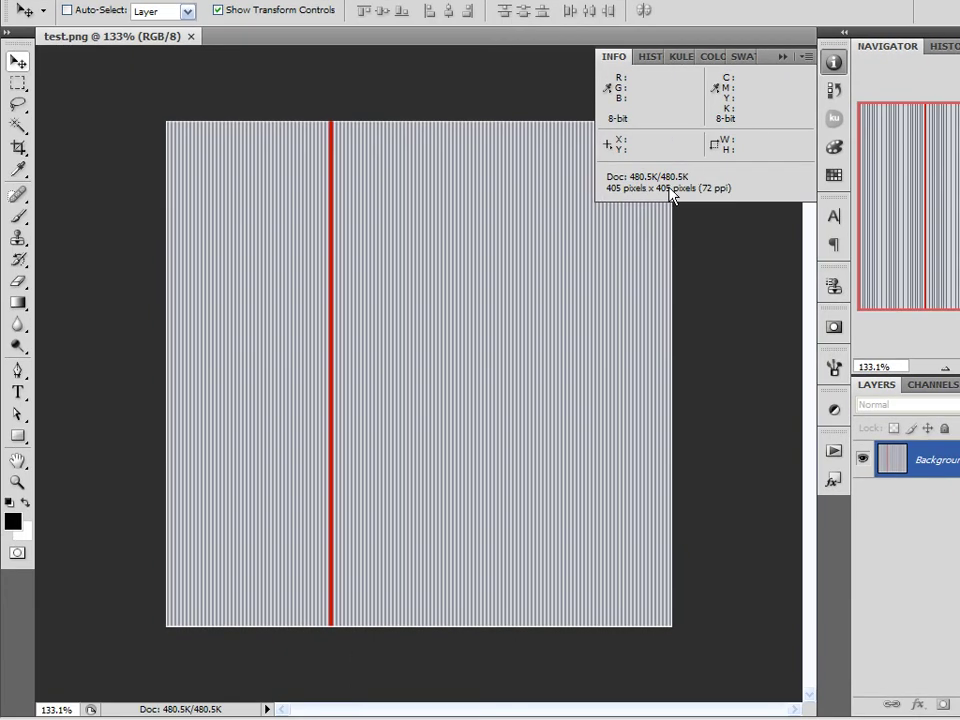
click(835, 64)
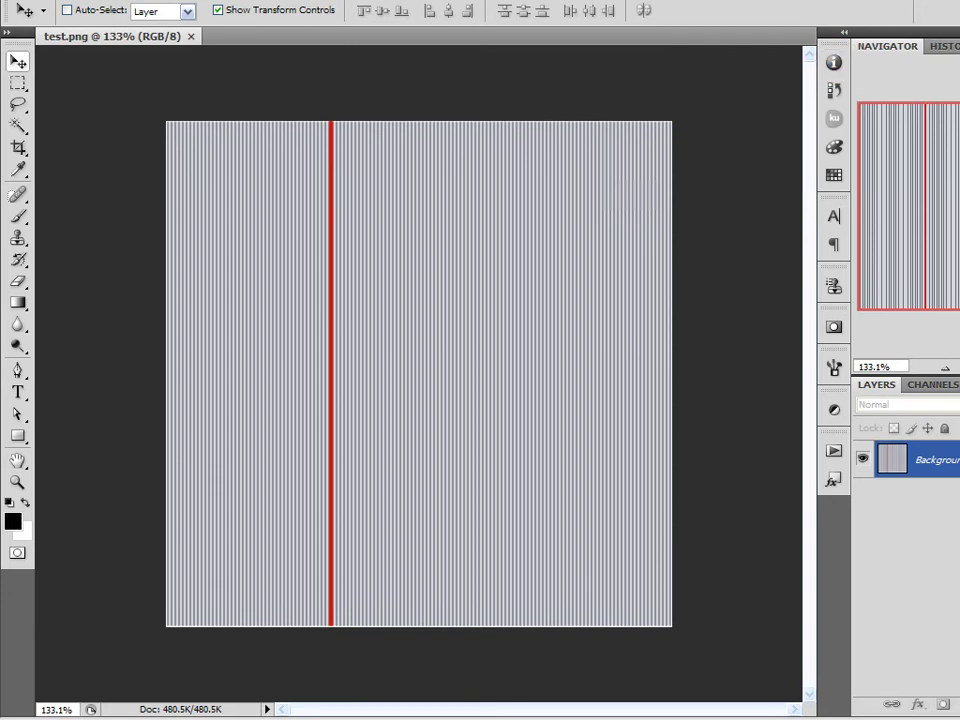
- Convert the locked background of the UV layout image into an editable layer
click(92, 0)
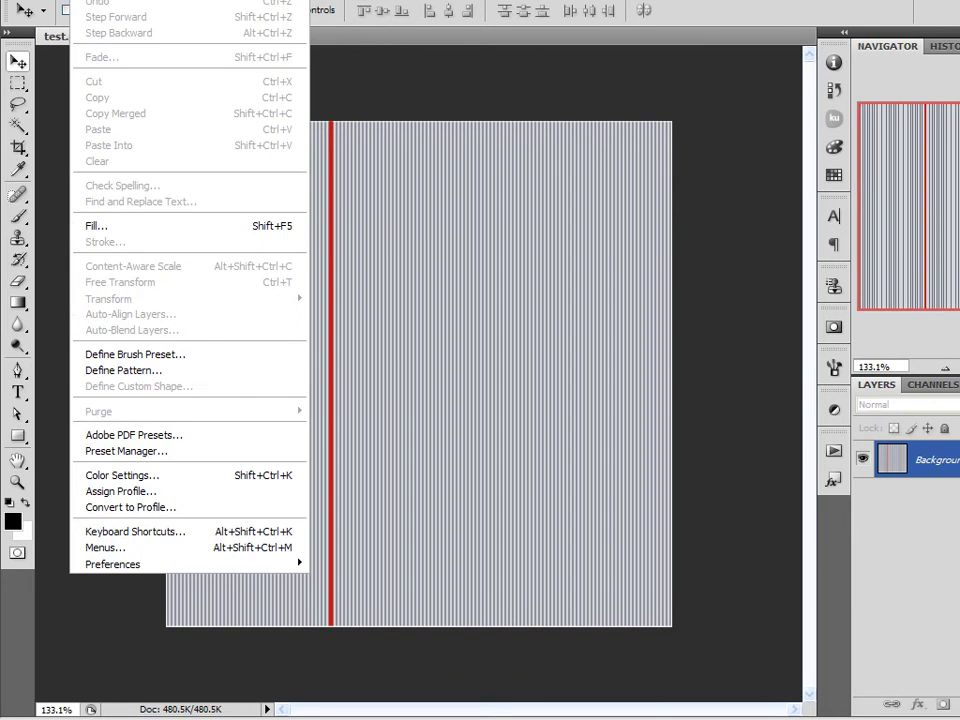
double_click(905, 459)
click(623, 148)
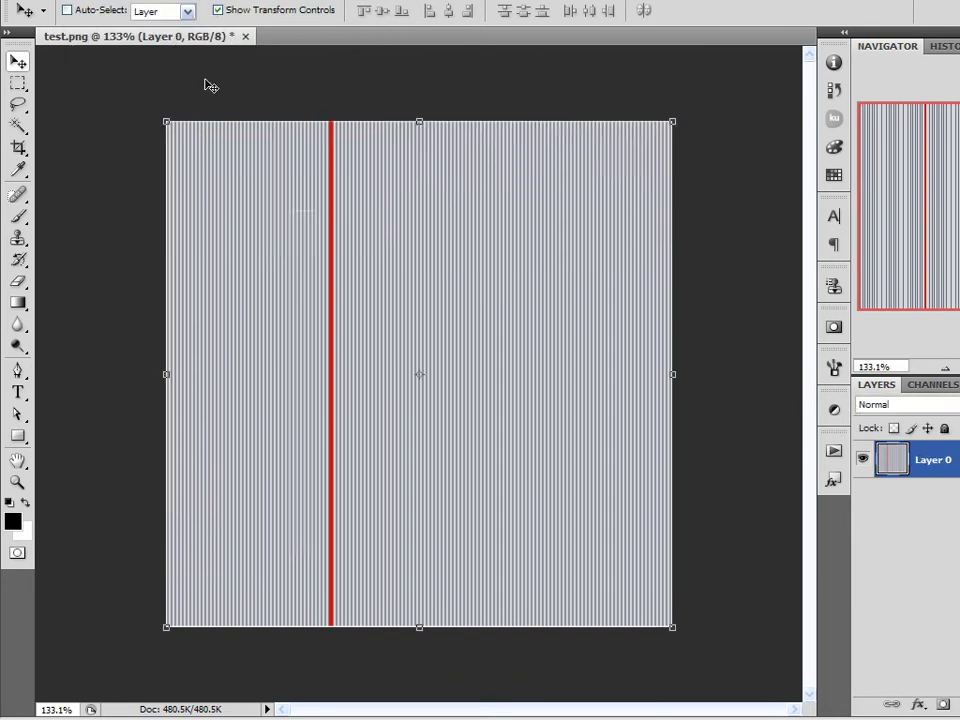
- Resize the UV layout image to 1000 pixels wide with proportions constrained
key(alt+e)
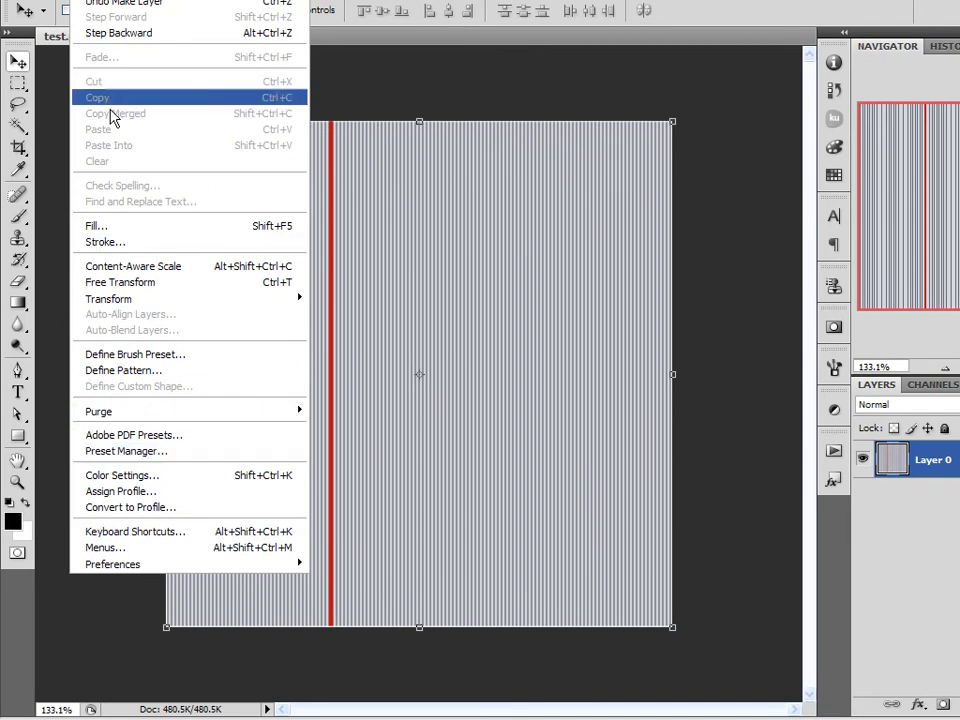
mouse_move(115, 2)
click(150, 105)
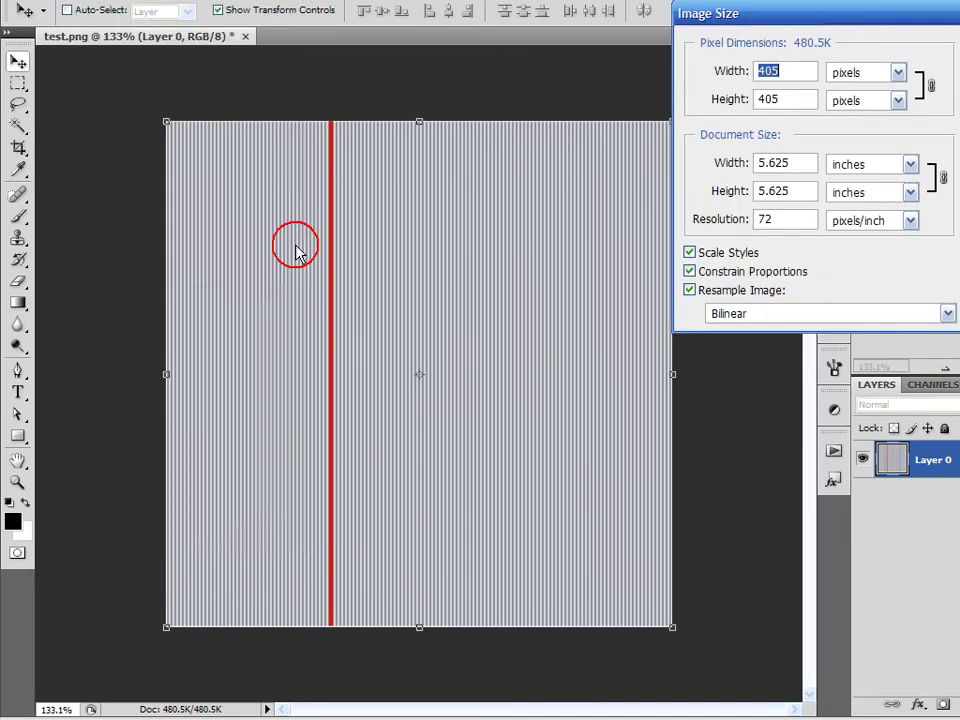
text(1000)
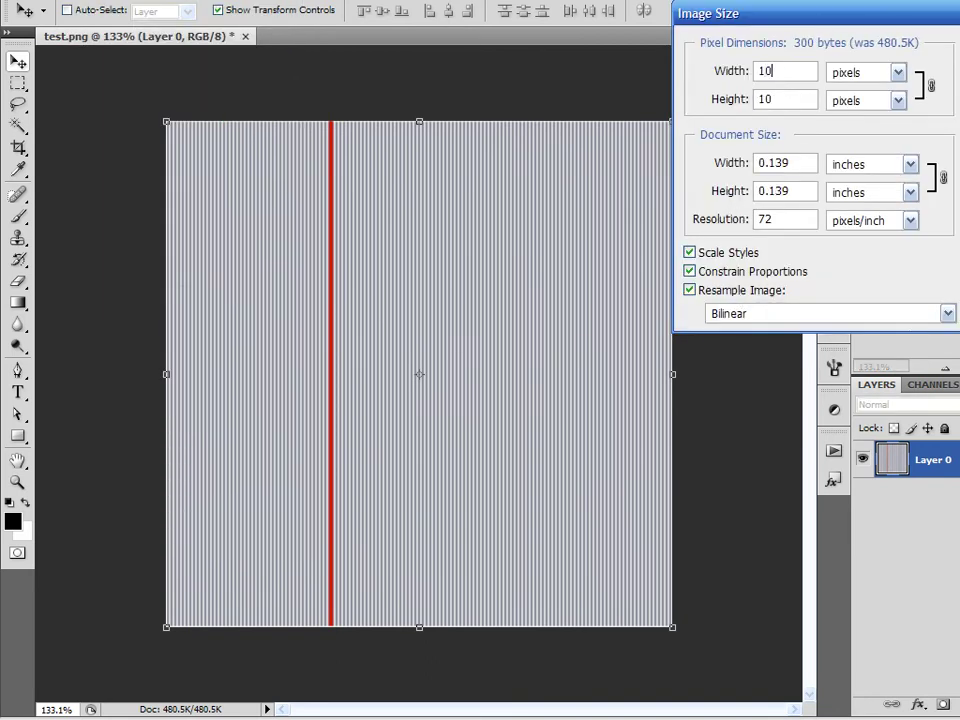
key(Return)
key(ctrl+0)
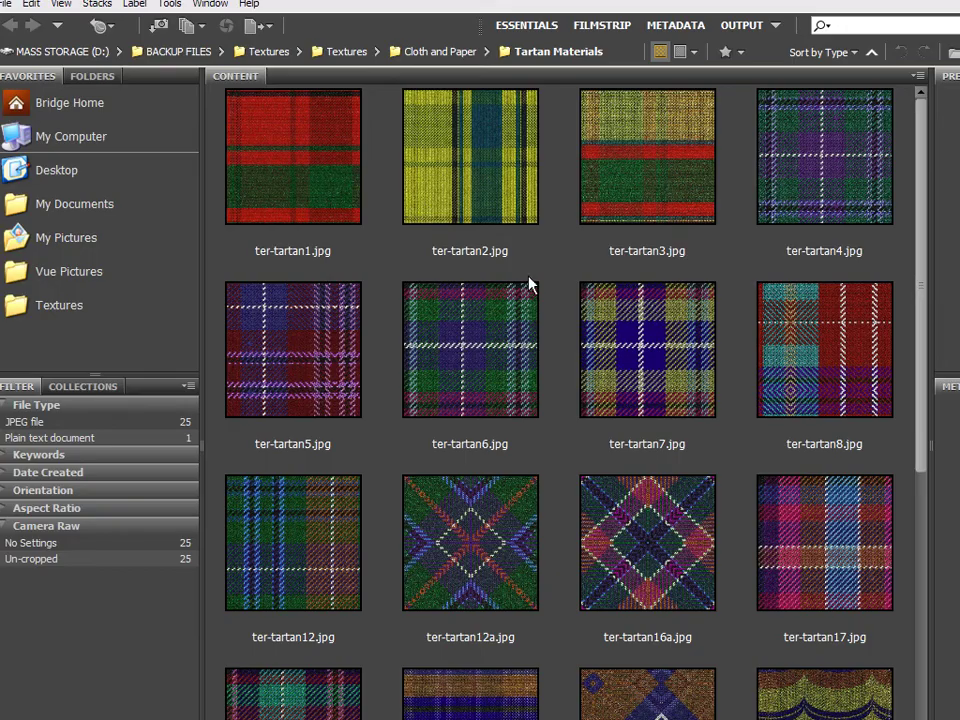
- In Bridge, browse the Tartan Materials folder and open ter-tartan1.jpg in Photoshop
scroll(520, 287, down, 6)
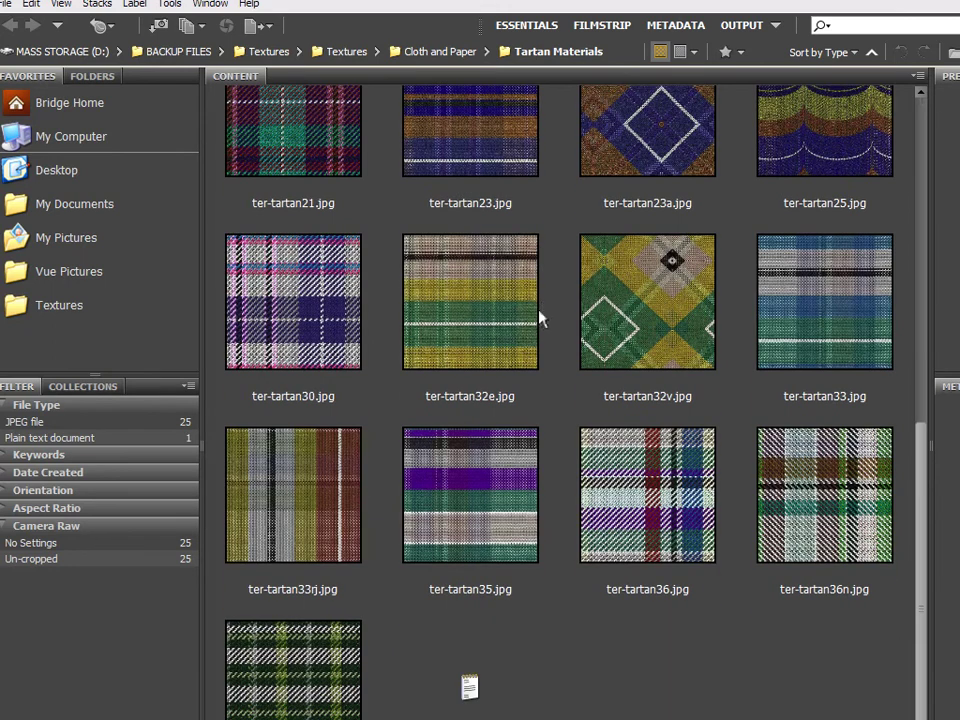
scroll(456, 236, up, 6)
click(279, 139)
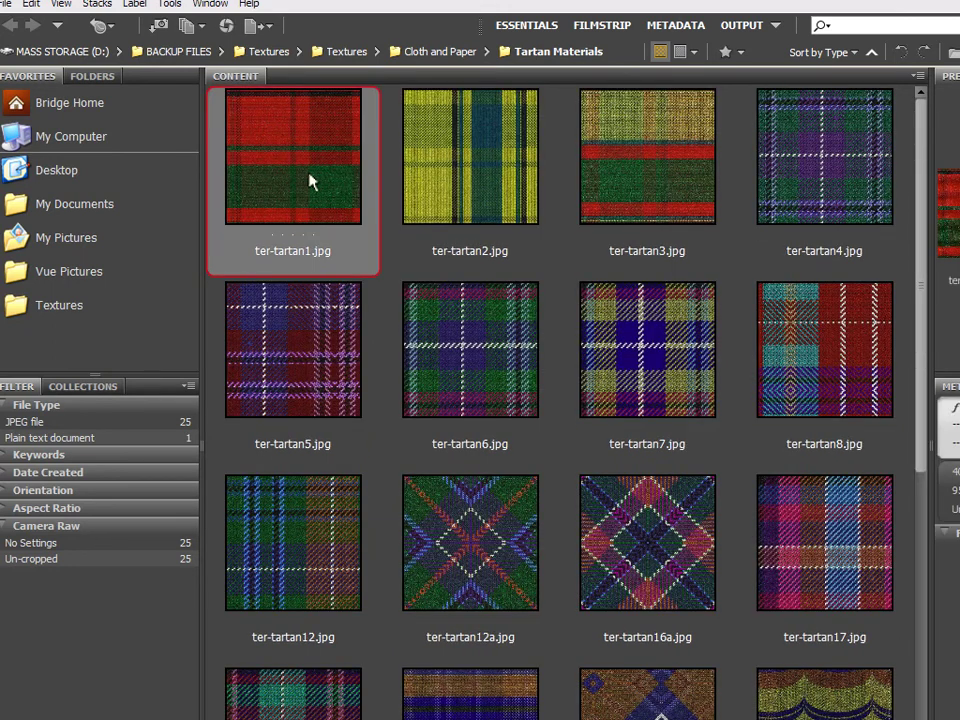
double_click(255, 143)
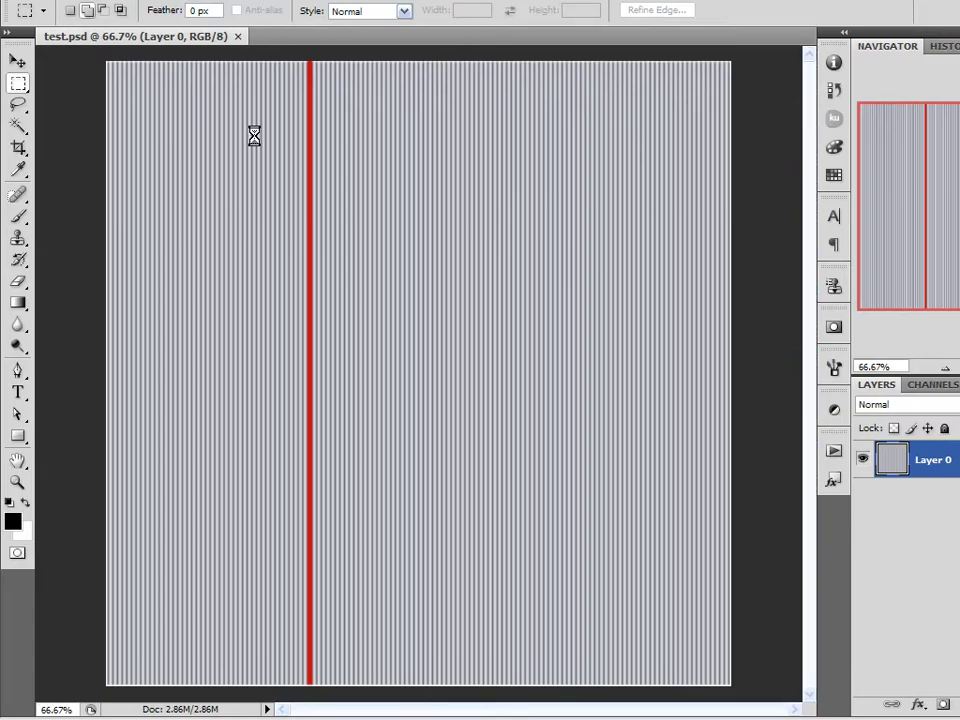
- Copy the tartan image into test.psd with the Move tool and scale it to 250% to cover the whole canvas
click(24, 61)
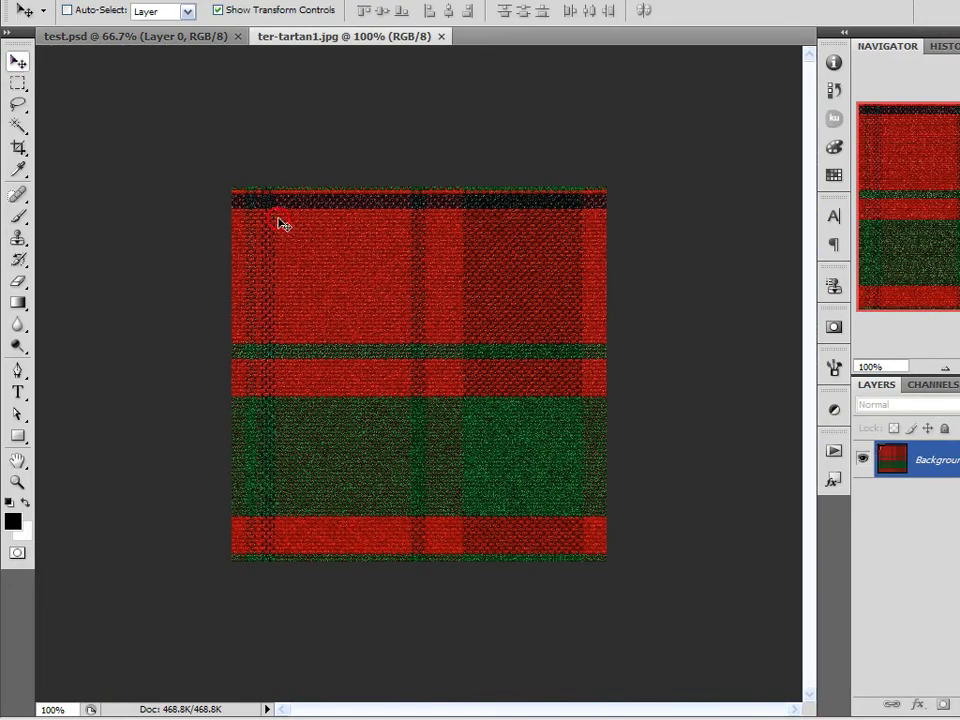
click(183, 40)
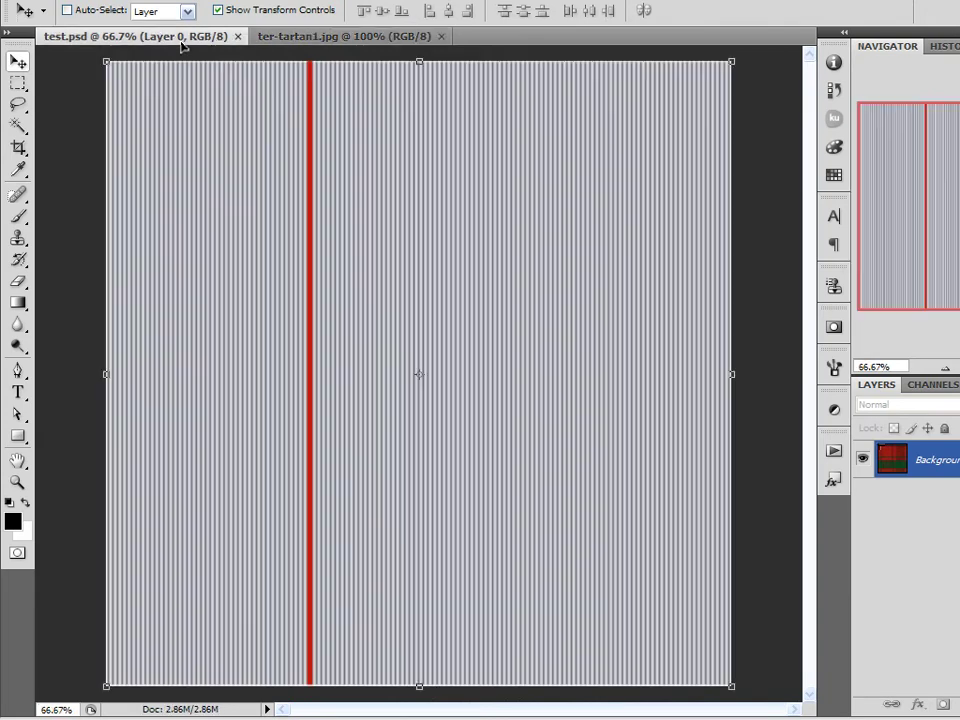
drag(270, 205, 134, 143)
drag(349, 318, 731, 686)
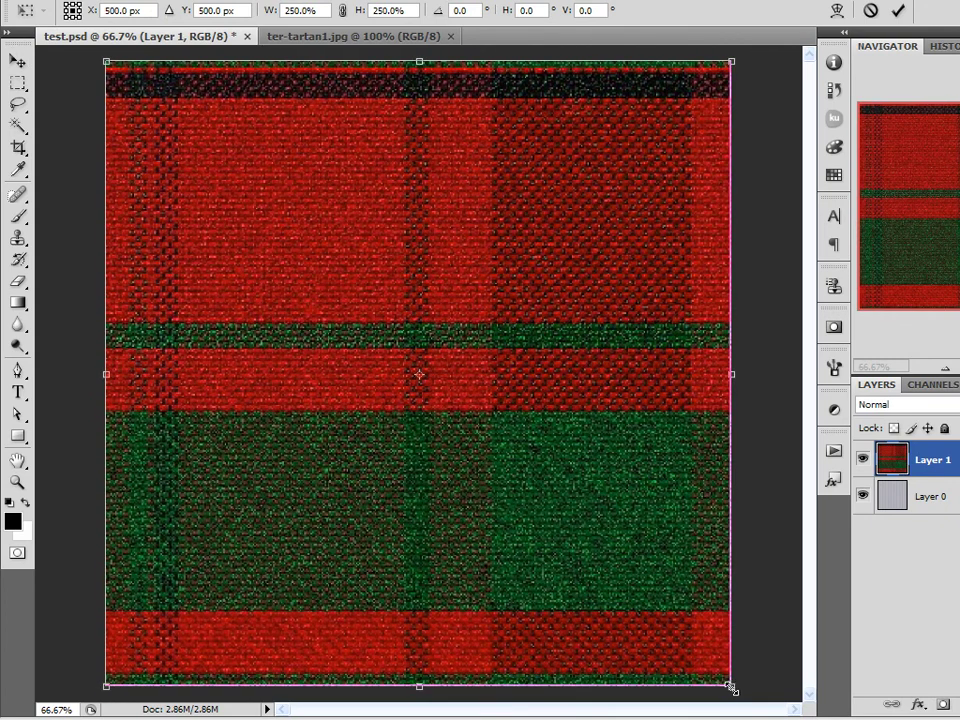
click(898, 10)
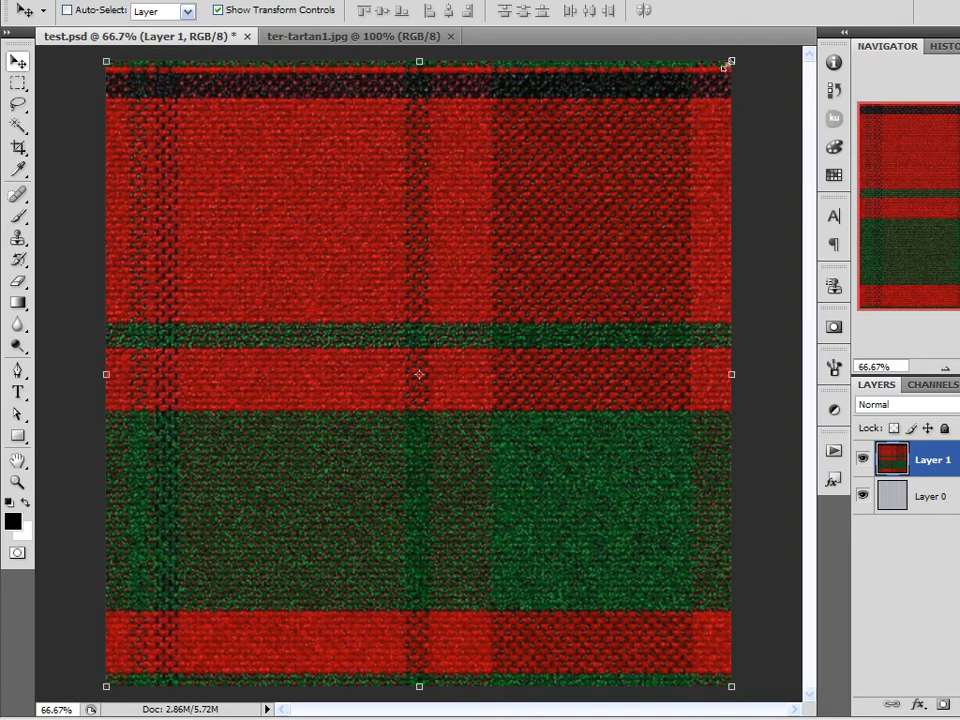
- Shrink the tartan layer proportionally to about a quarter of the canvas width and move it partway up the canvas's left edge
shift+drag(729, 63, 325, 568)
click(895, 12)
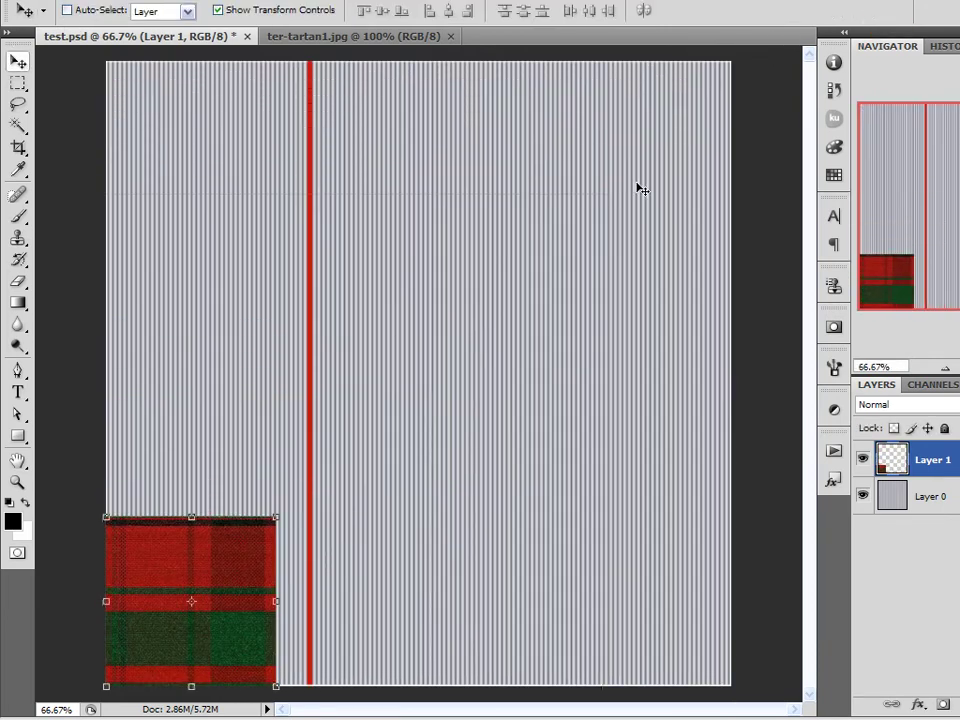
key(ctrl+t)
drag(191, 601, 194, 446)
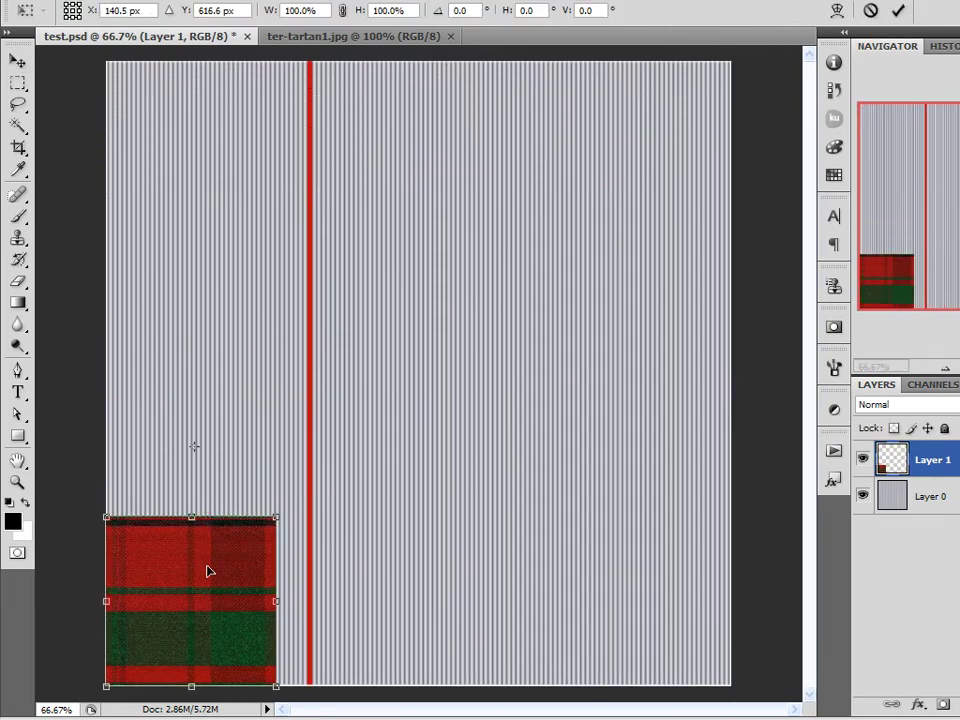
drag(172, 582, 171, 486)
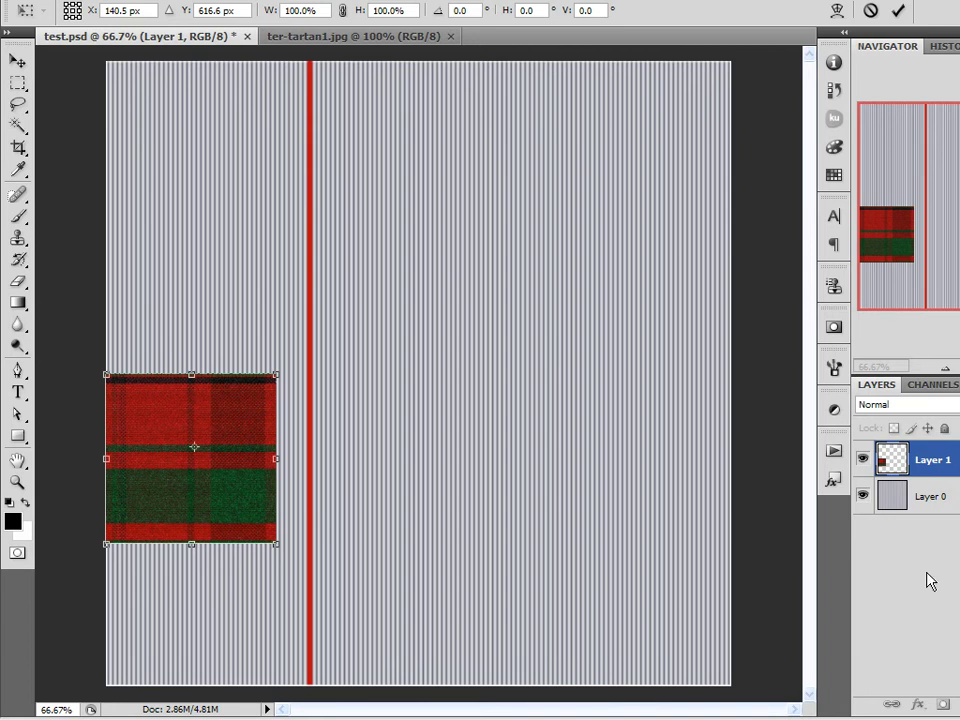
click(898, 10)
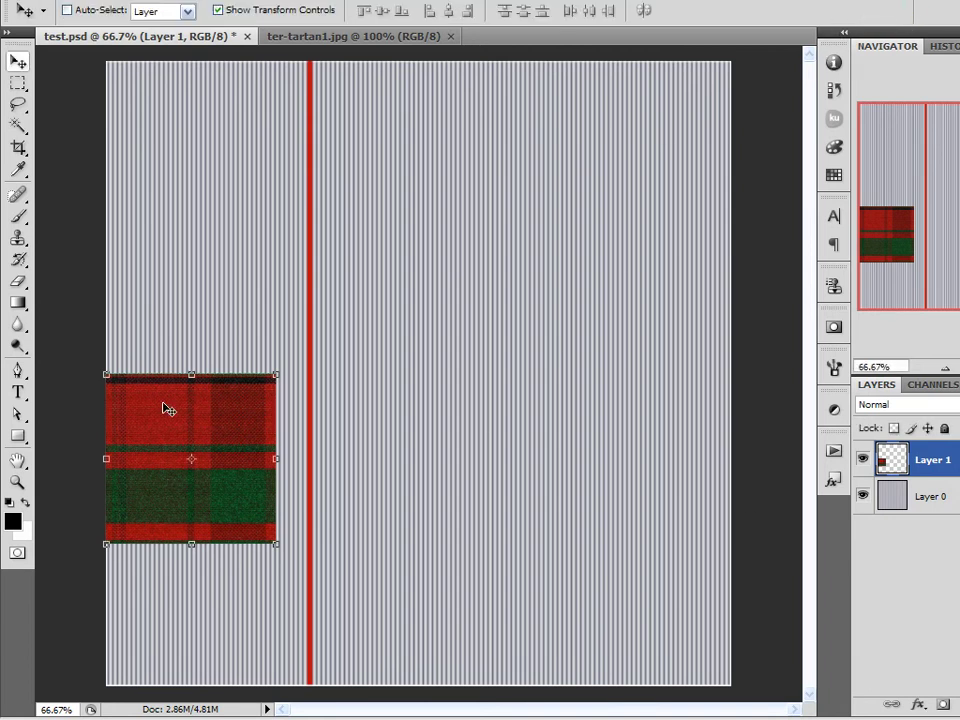
- Stack two copies of the tartan tile above the original, and delete all three tartan layers
alt+drag(157, 438, 146, 133)
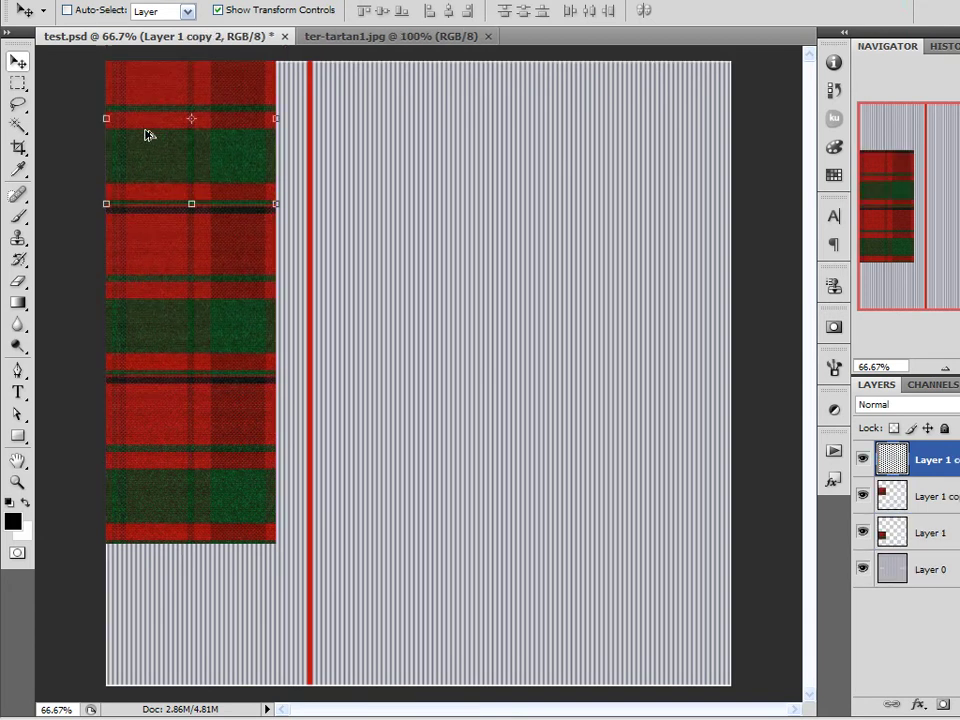
key(shift+alt+bracketleft)
key(shift+alt+bracketleft)
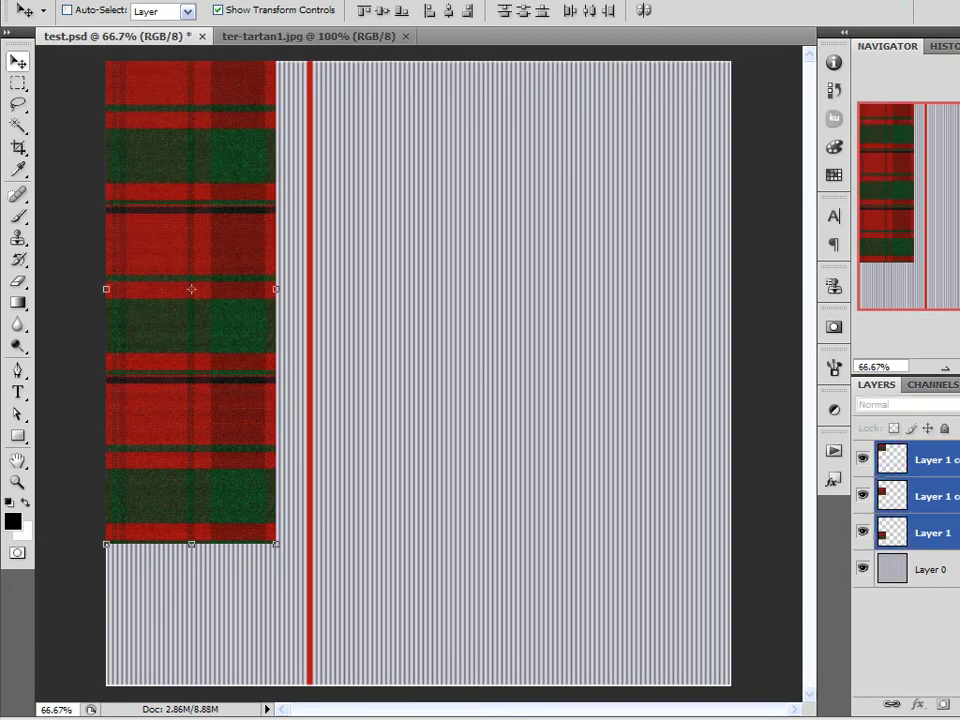
key(Delete)
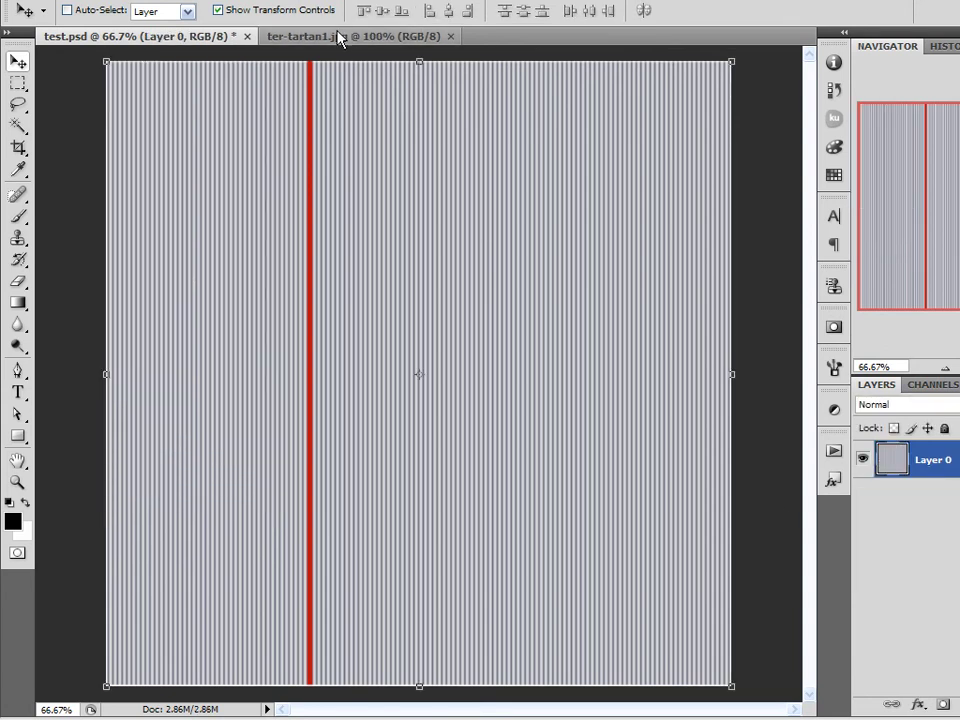
- Return to the ter-tartan1.jpg document and convert its background into an editable layer
click(332, 38)
alt+scroll(460, 357, up, 1)
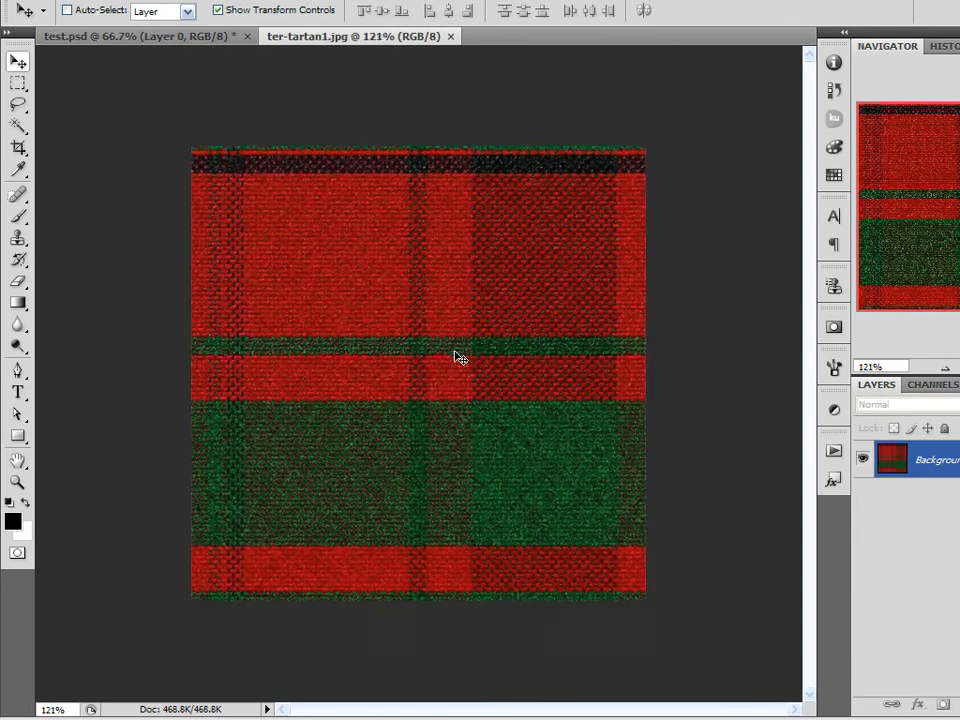
alt+scroll(460, 357, up, 3)
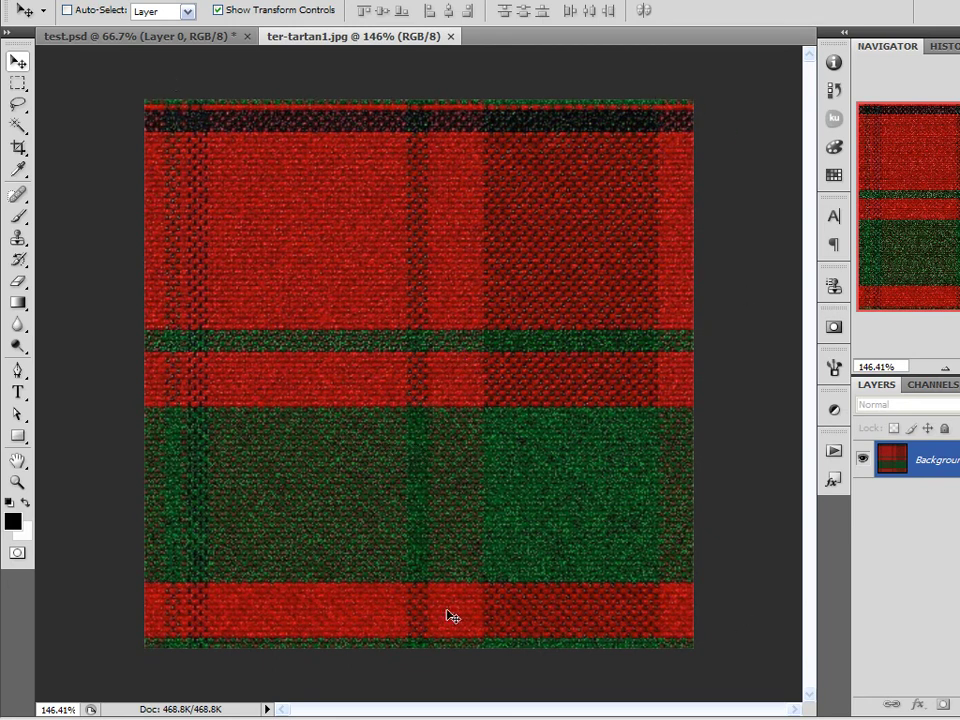
double_click(915, 460)
click(651, 140)
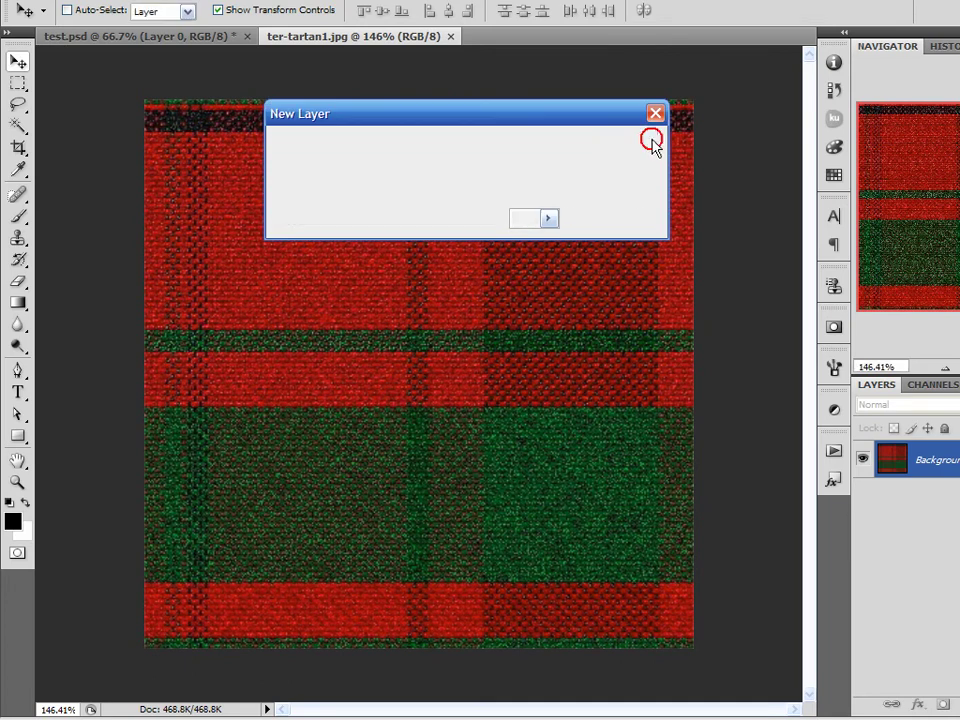
- Define the entire tartan image as a pattern named ter-tartan1.jpg, and close the image without saving
key(ctrl+a)
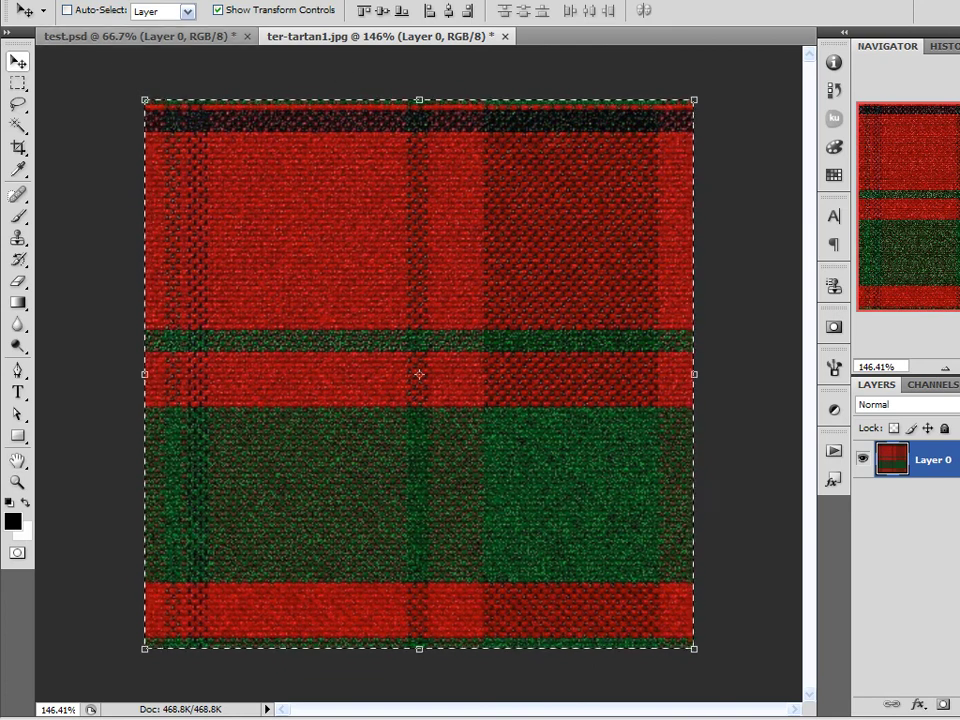
click(88, 0)
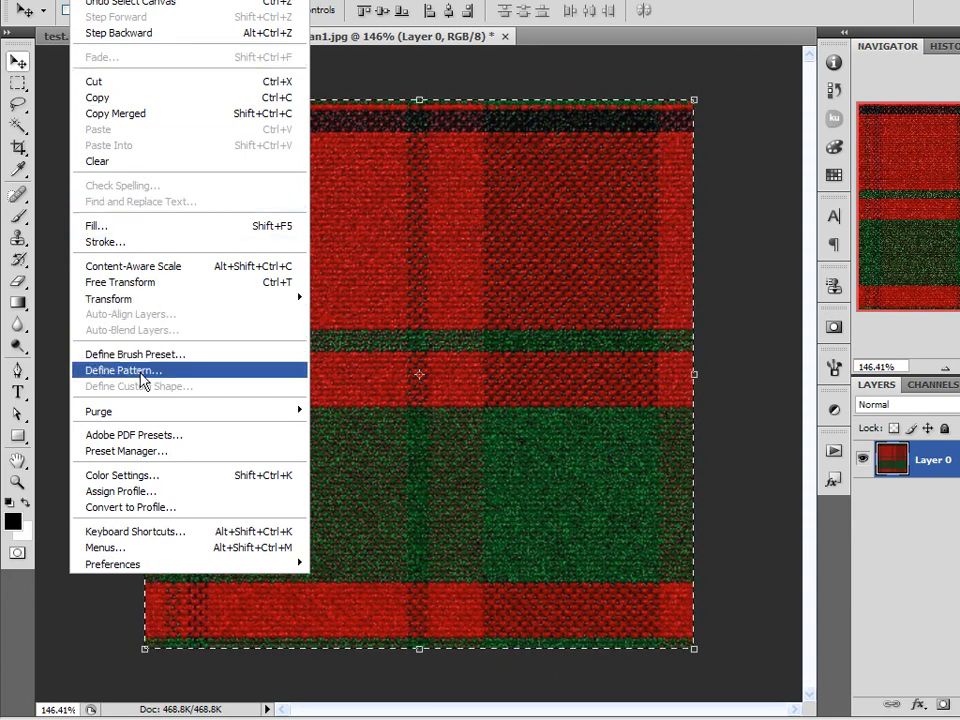
click(124, 370)
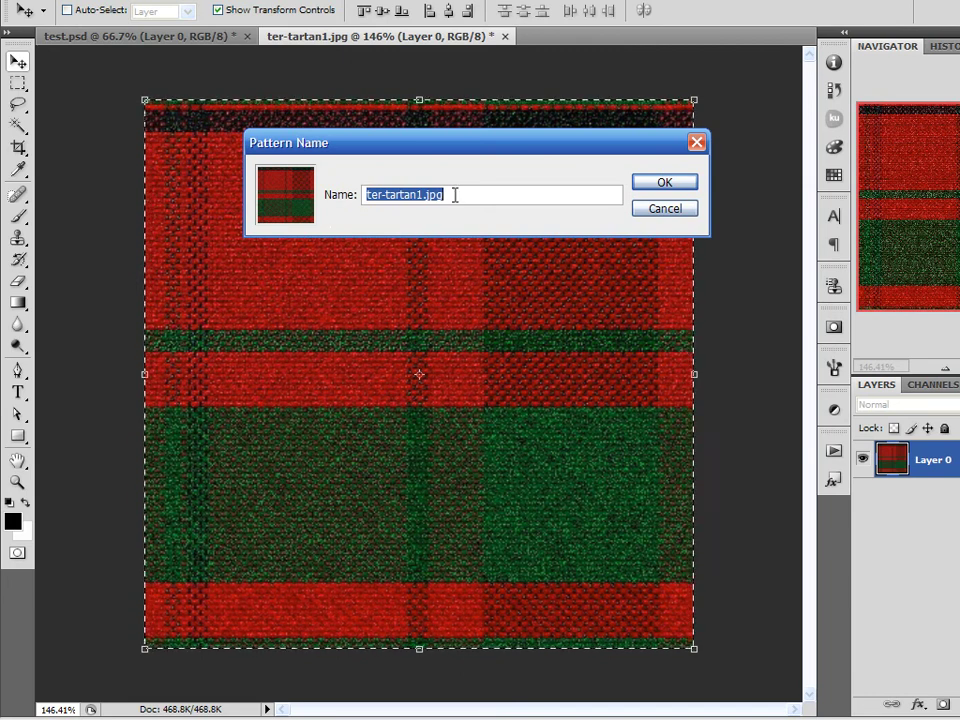
click(659, 186)
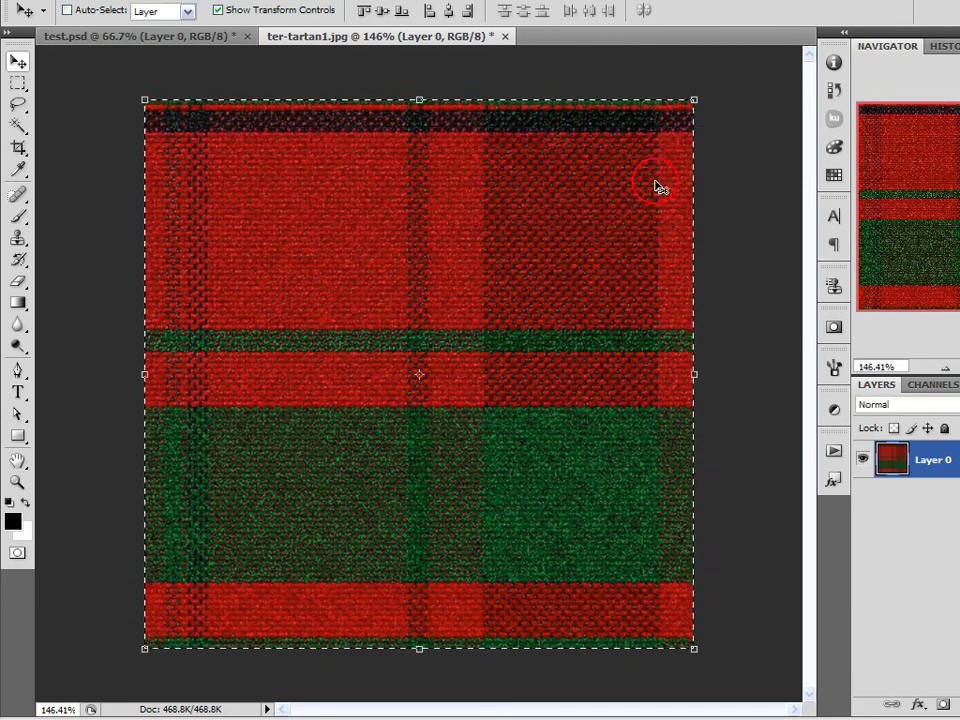
click(506, 37)
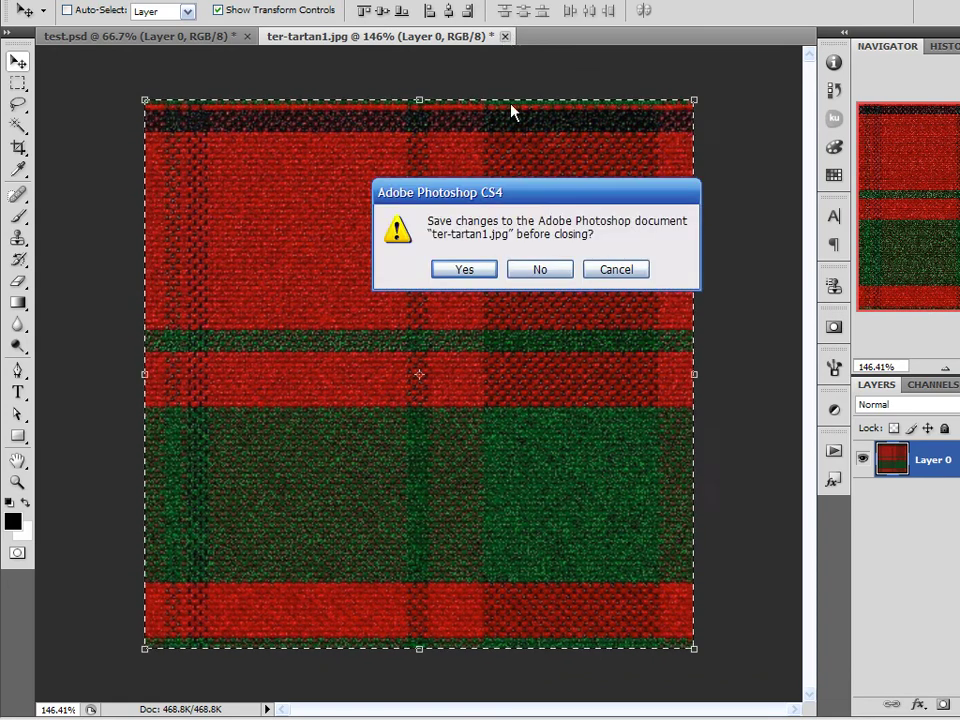
click(539, 272)
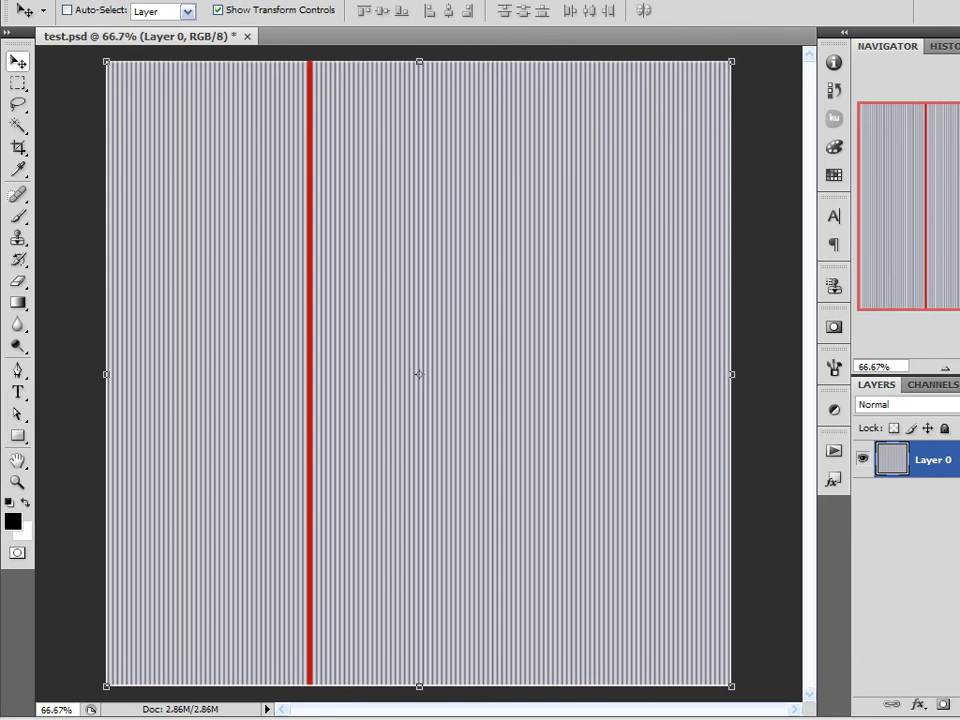
- Add a Pattern Overlay effect to Layer 0 using the red and green tartan pattern
double_click(925, 459)
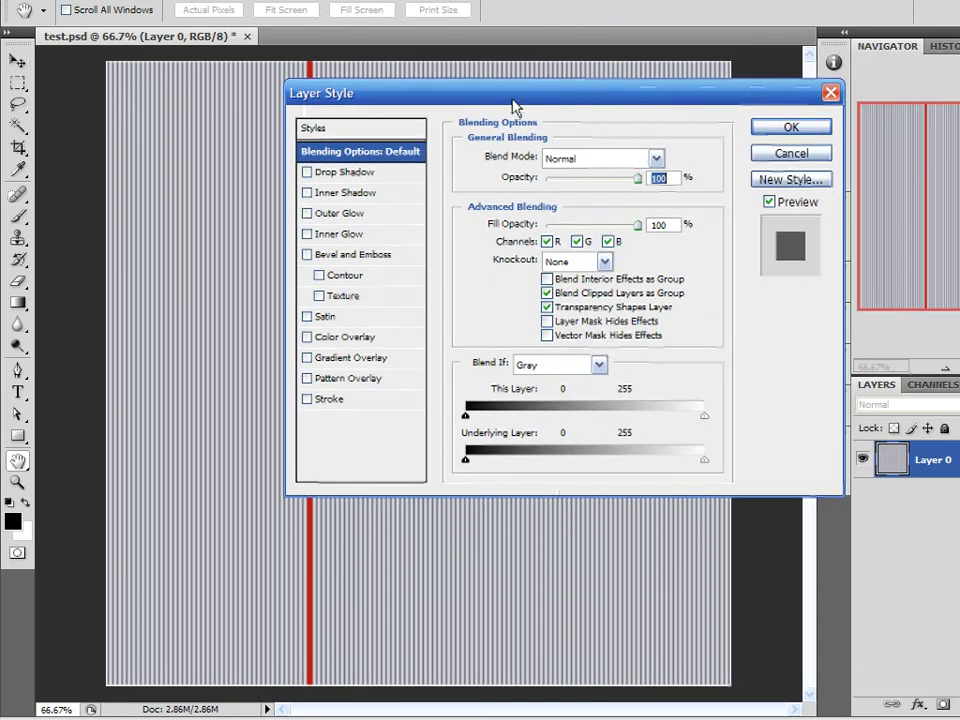
click(307, 379)
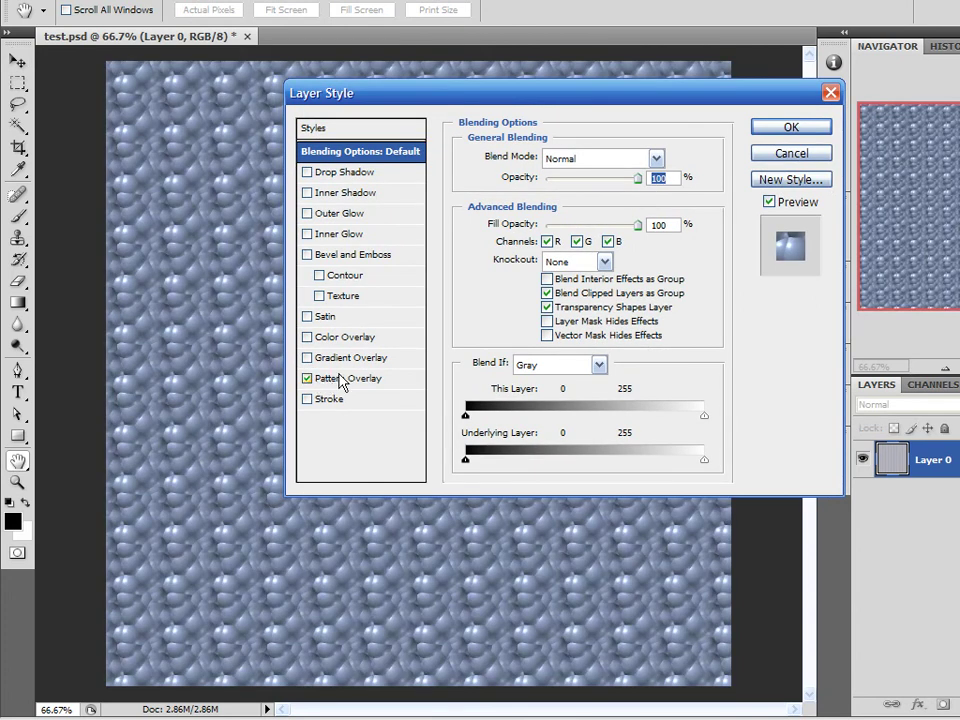
click(345, 379)
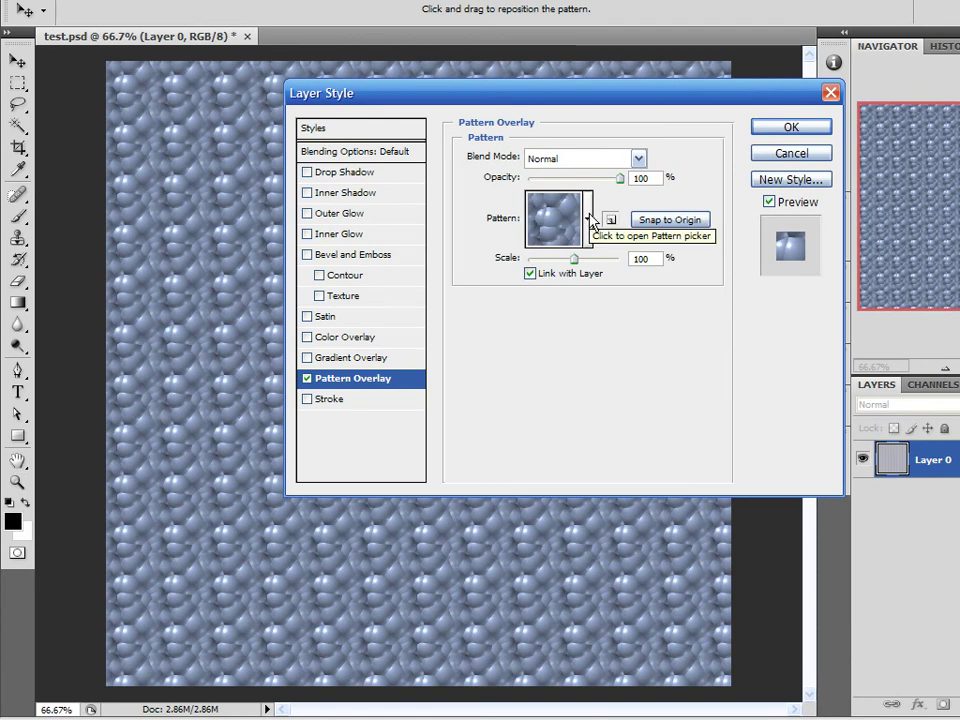
click(588, 220)
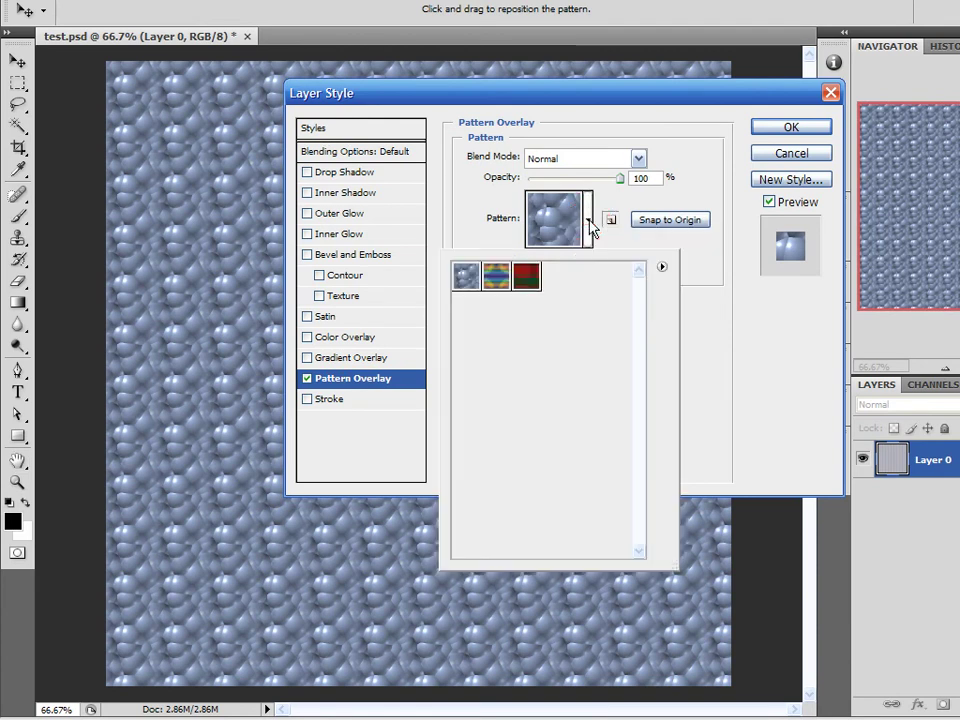
click(528, 279)
click(686, 167)
- Reduce the tartan overlay's scale to 47% with the canvas in view, and apply the layer style
drag(666, 97, 826, 250)
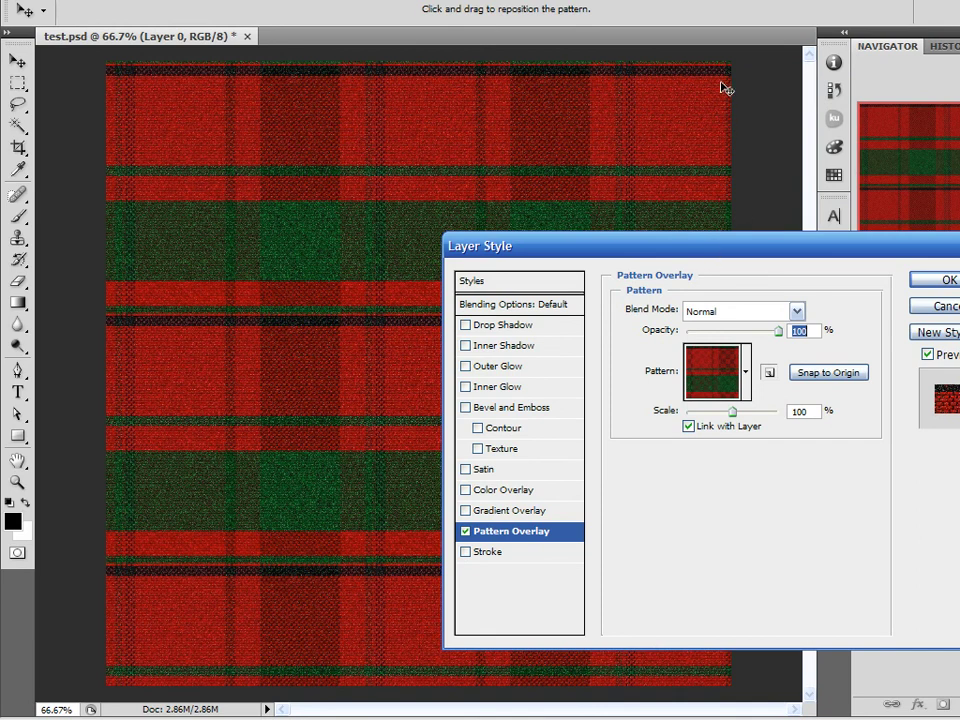
drag(732, 411, 710, 425)
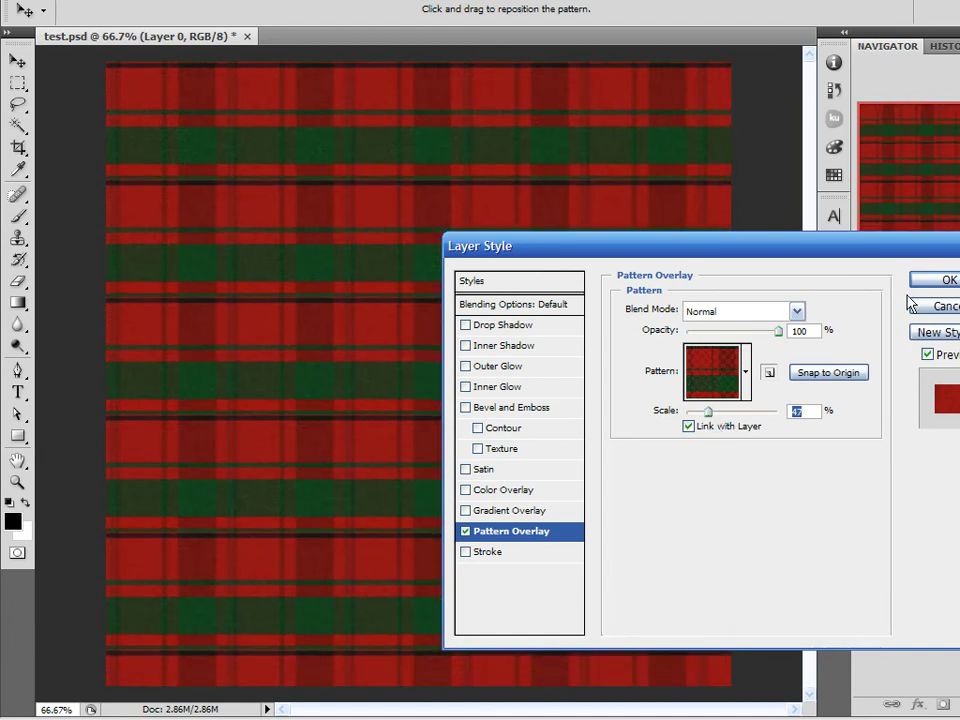
click(930, 280)
- Save the tartan texture to the Desktop as a JPEG named test
click(24, 2)
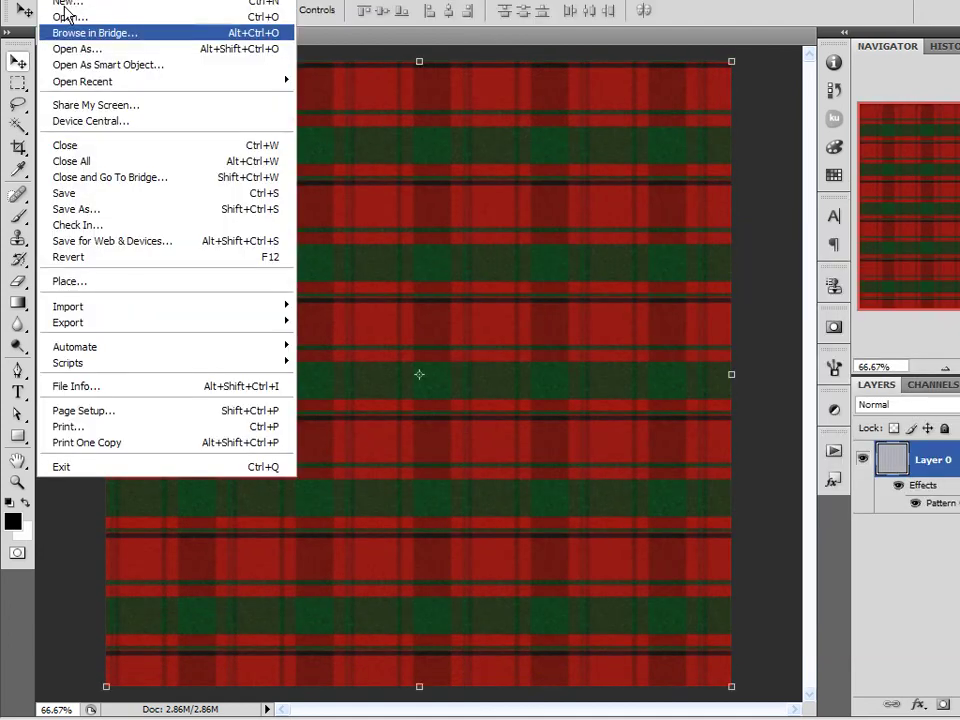
click(94, 206)
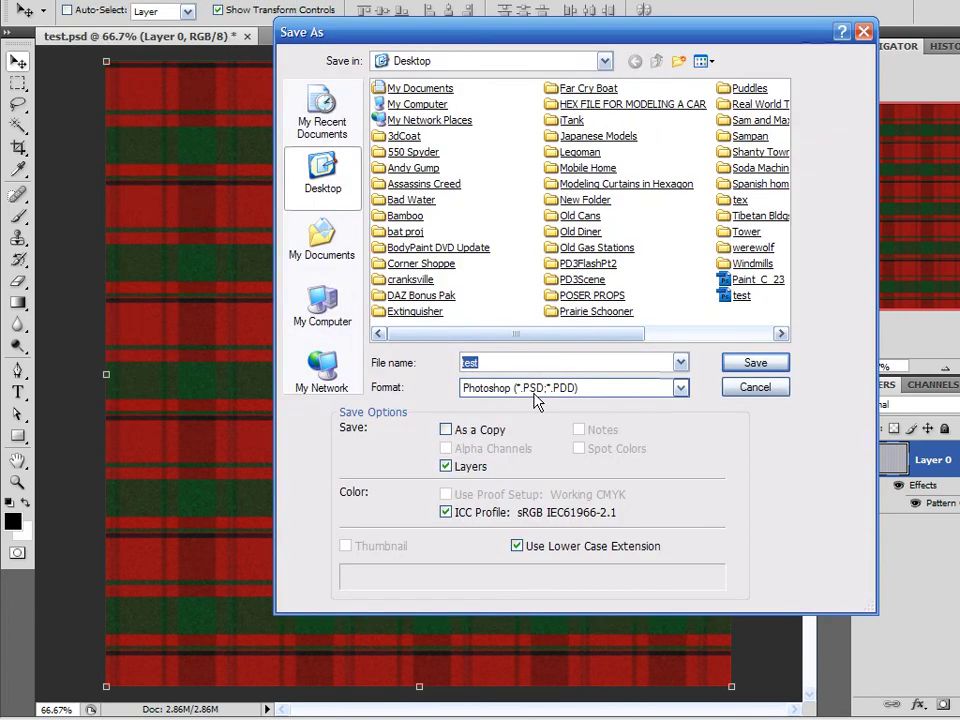
click(580, 388)
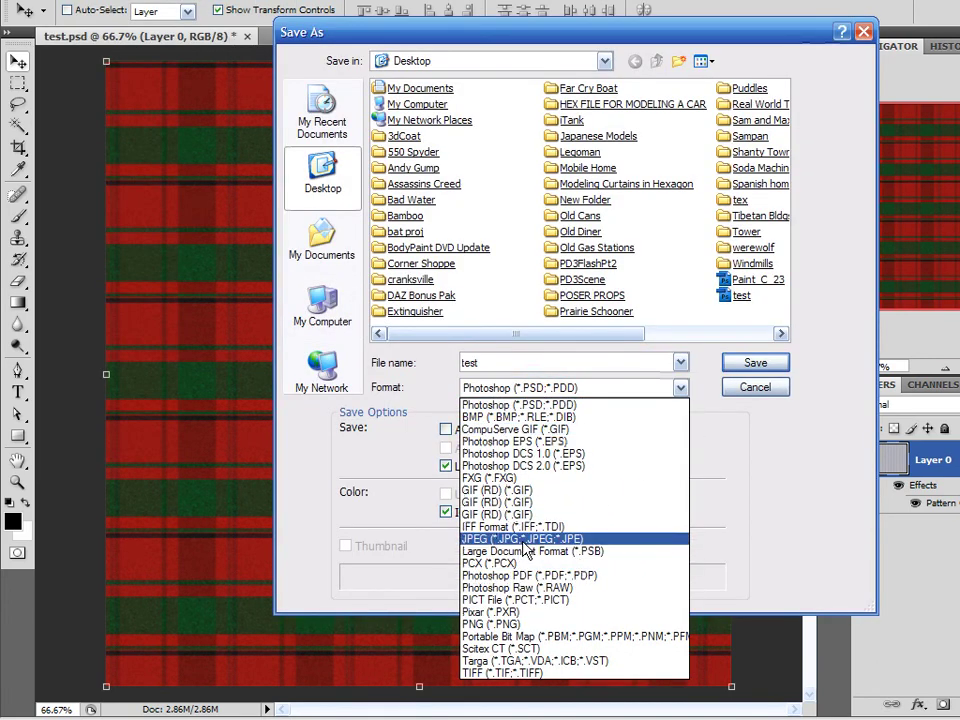
click(512, 539)
click(745, 364)
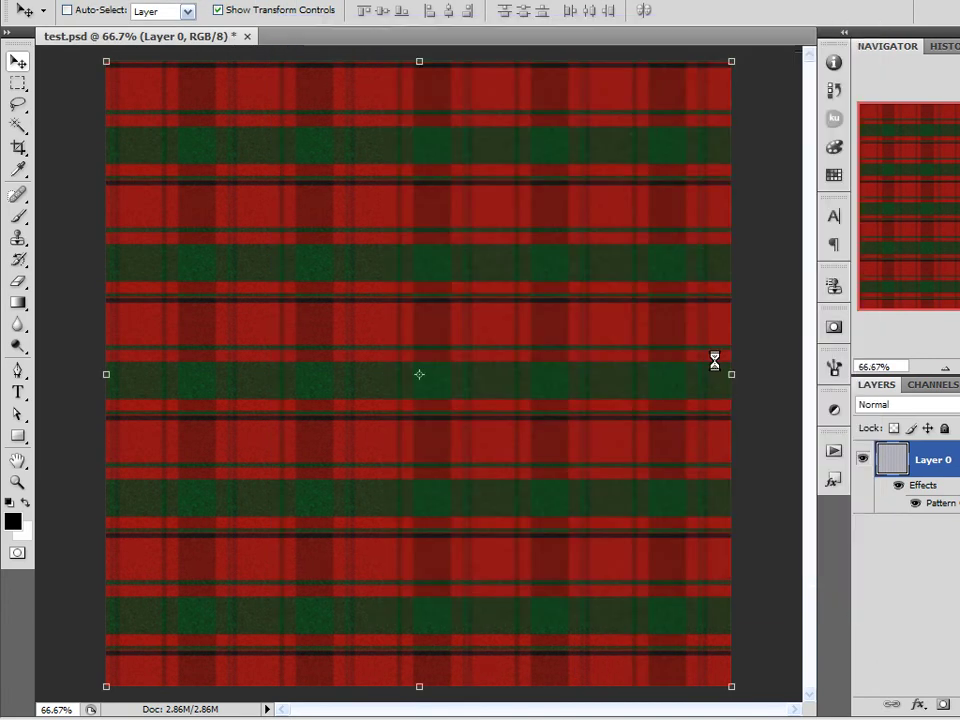
click(578, 279)
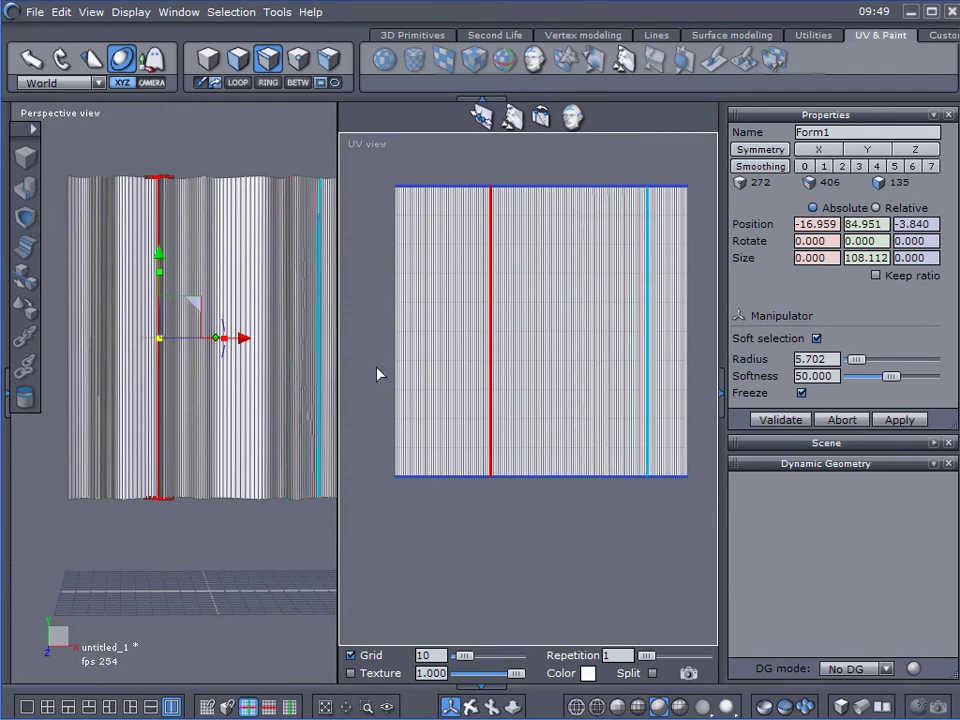
- In Hexagon, create a new material for the curtain with the test JPEG from the Desktop as its texture image
click(7, 395)
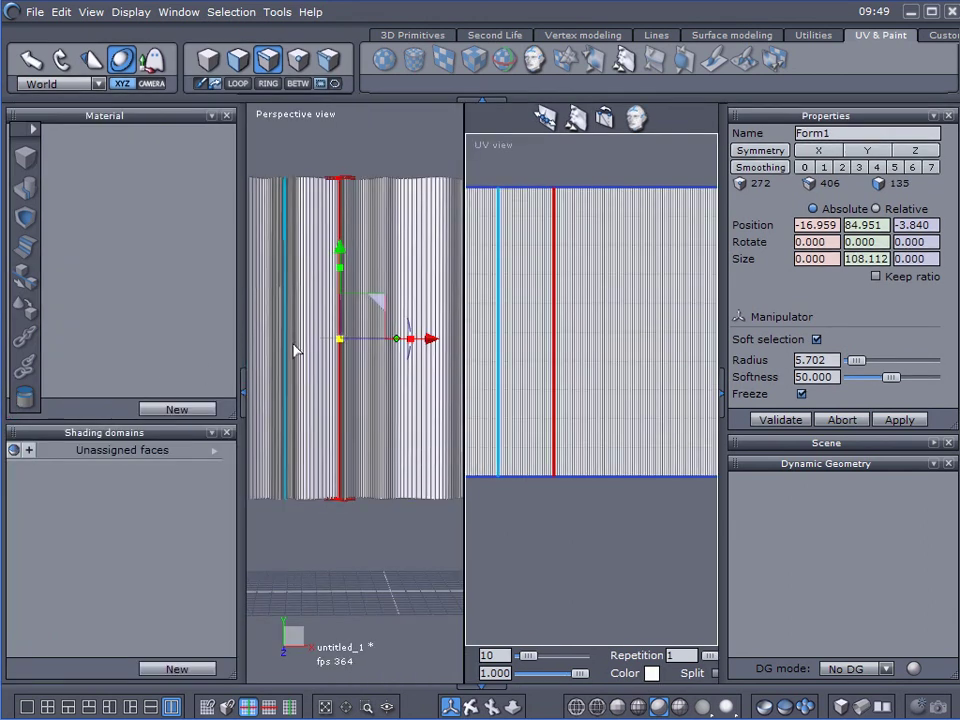
click(177, 409)
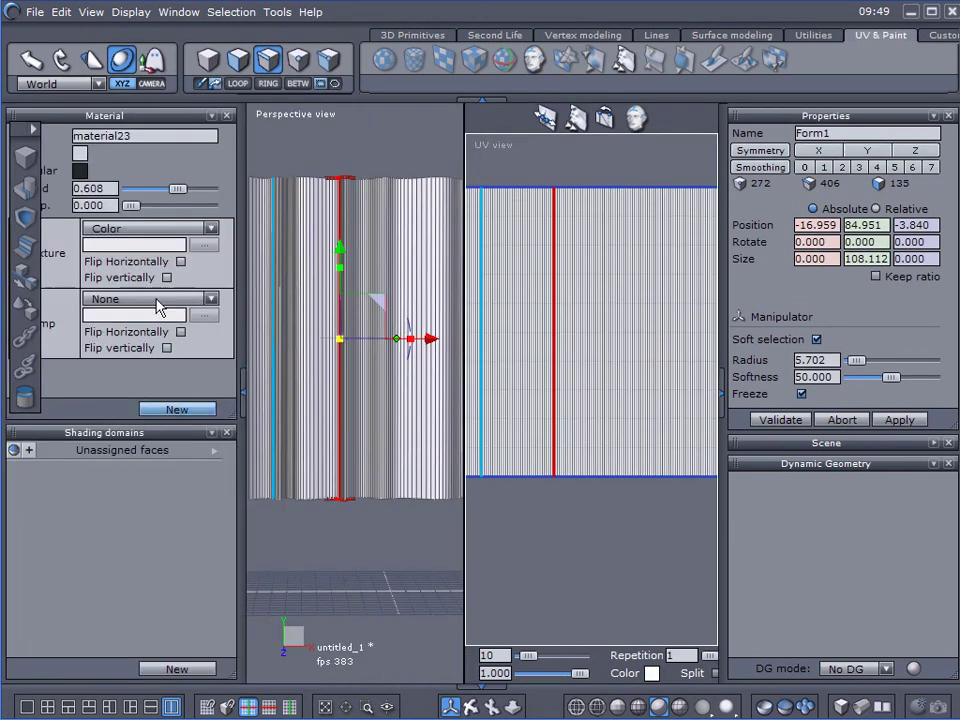
click(115, 231)
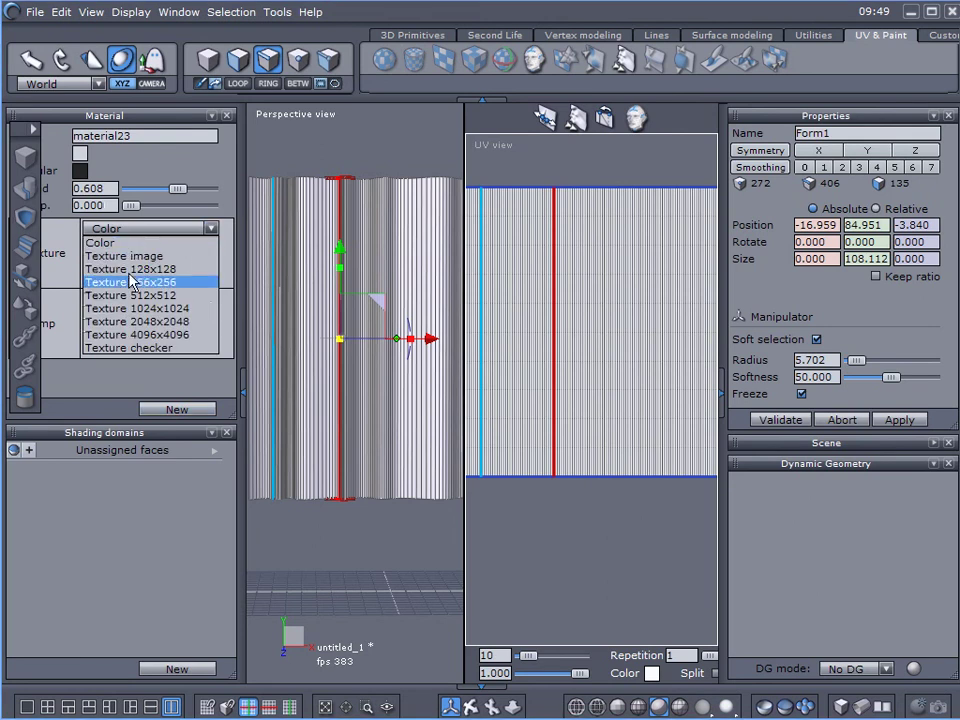
click(118, 256)
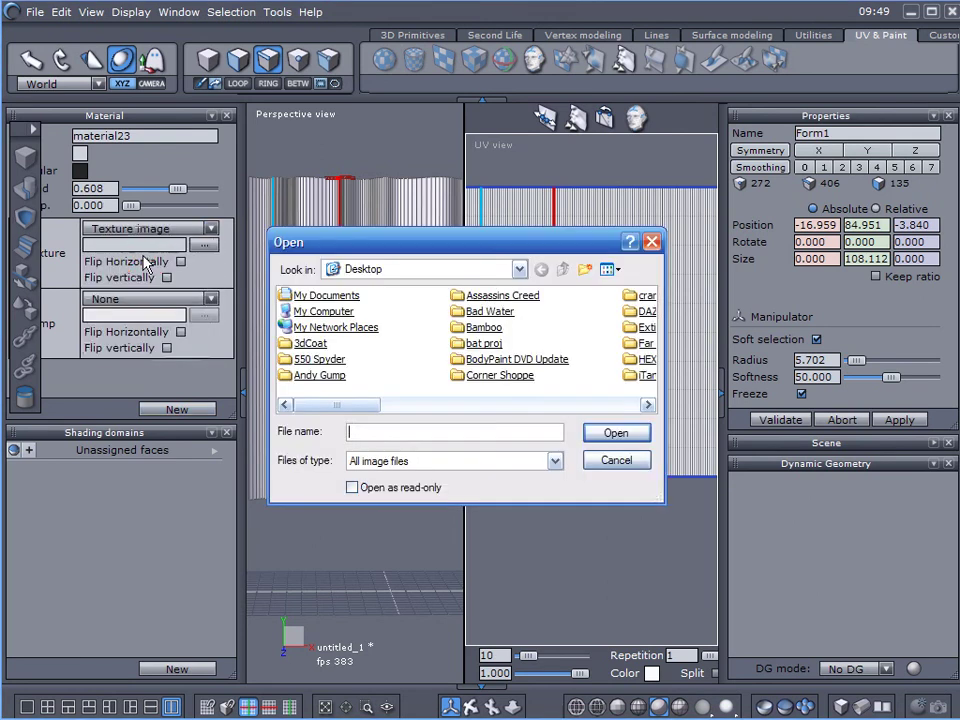
click(495, 404)
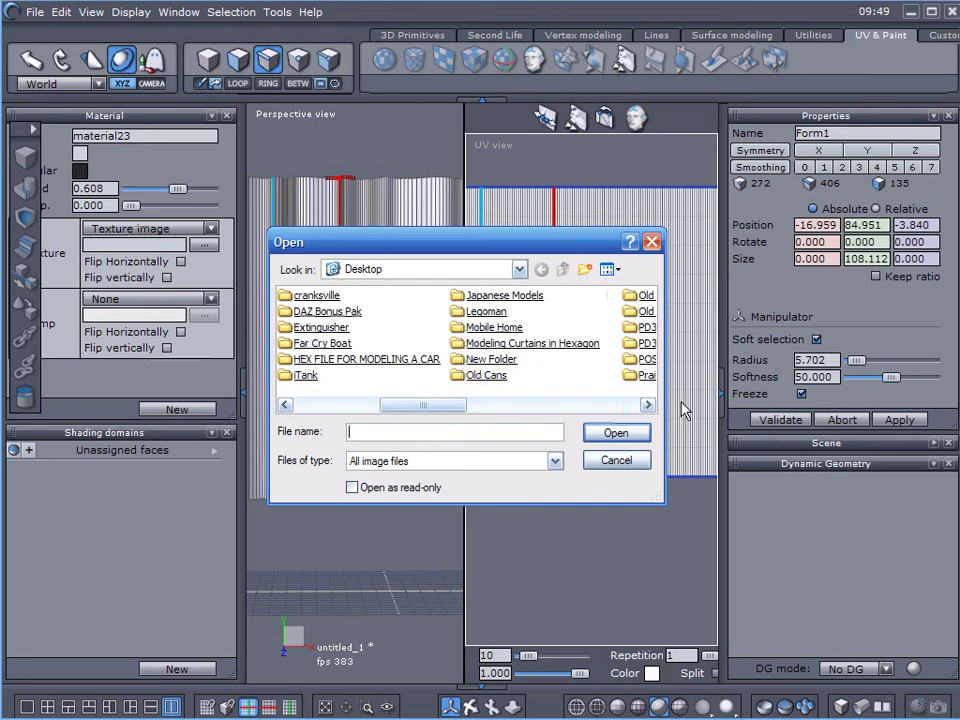
click(626, 404)
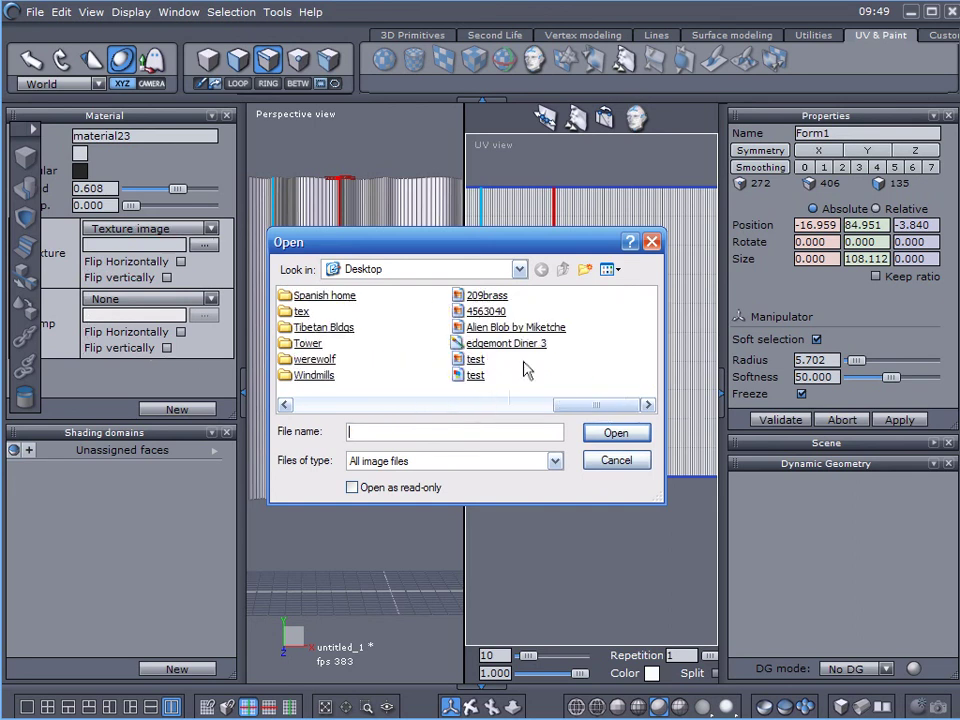
double_click(474, 360)
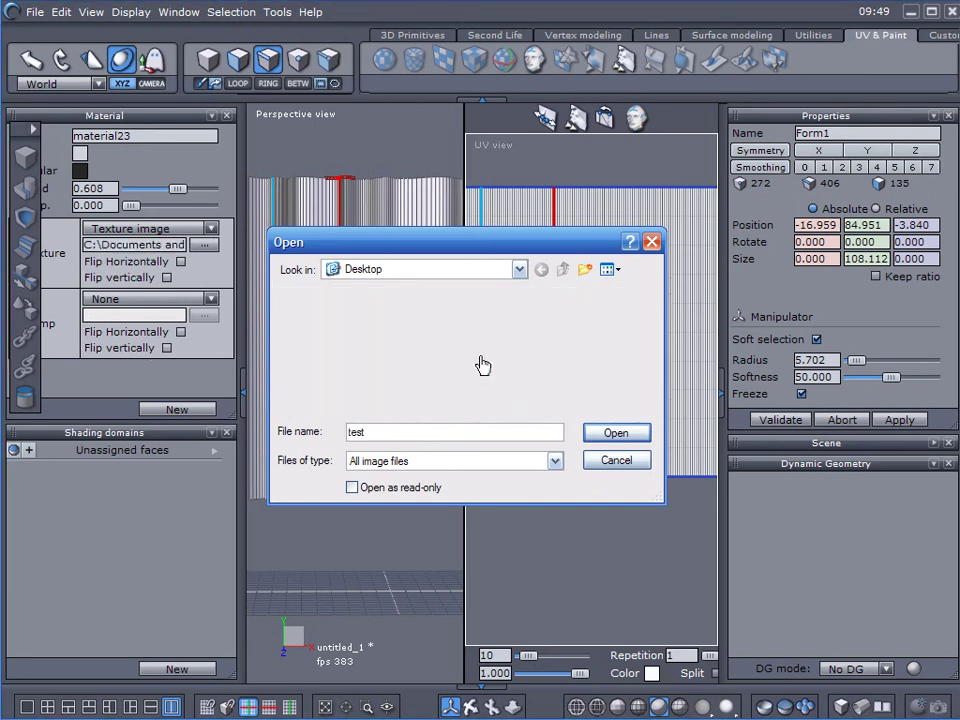
click(242, 388)
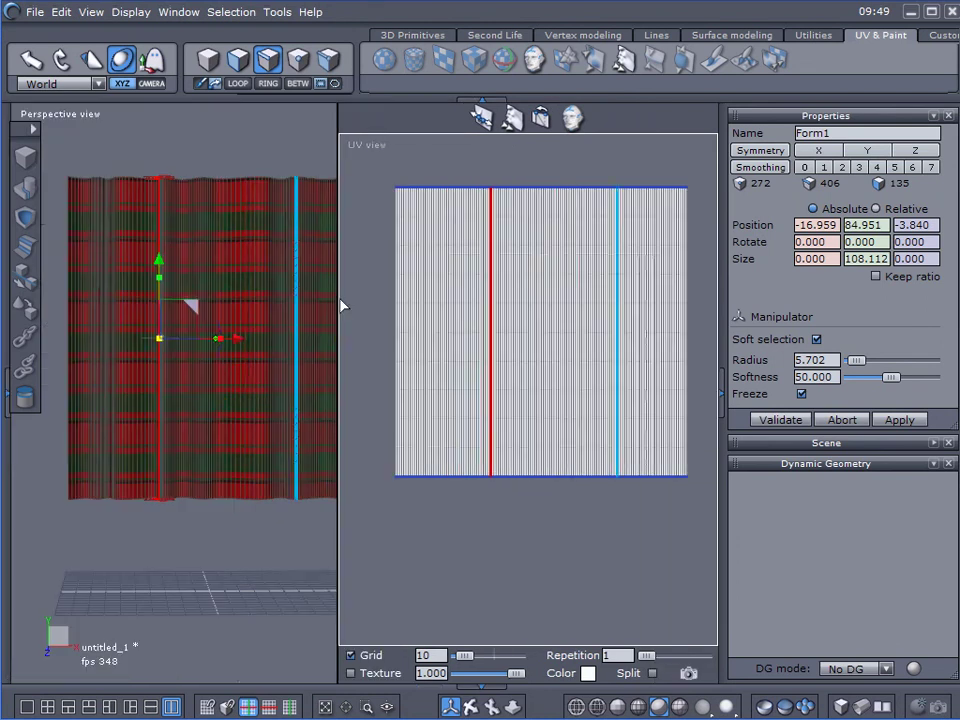
- Show the perspective view alone and validate the curtain's pending manipulation
click(27, 706)
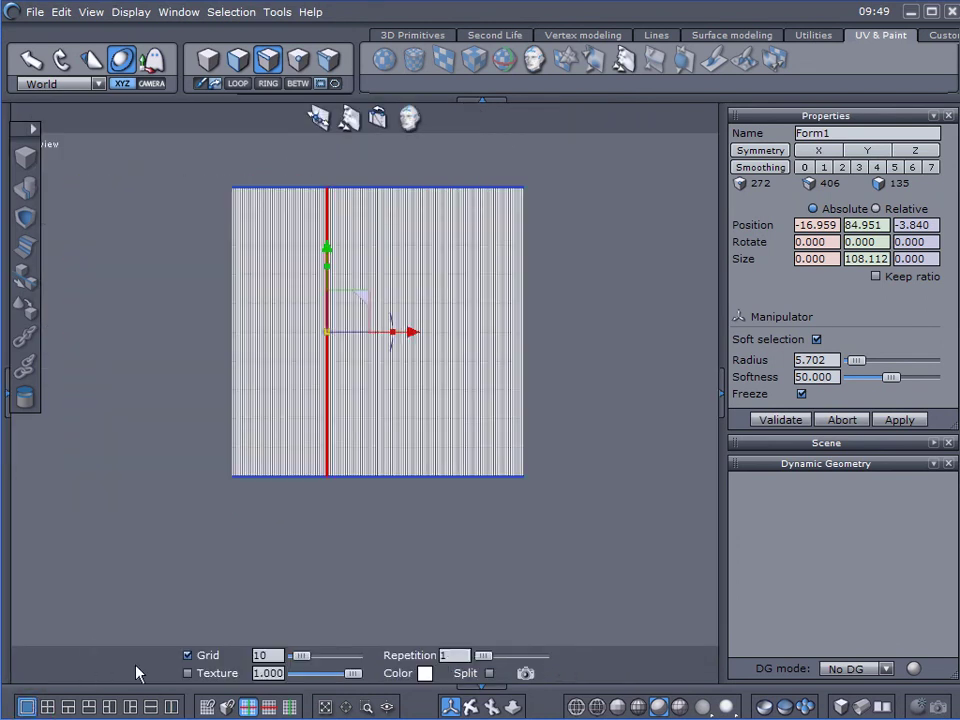
click(171, 706)
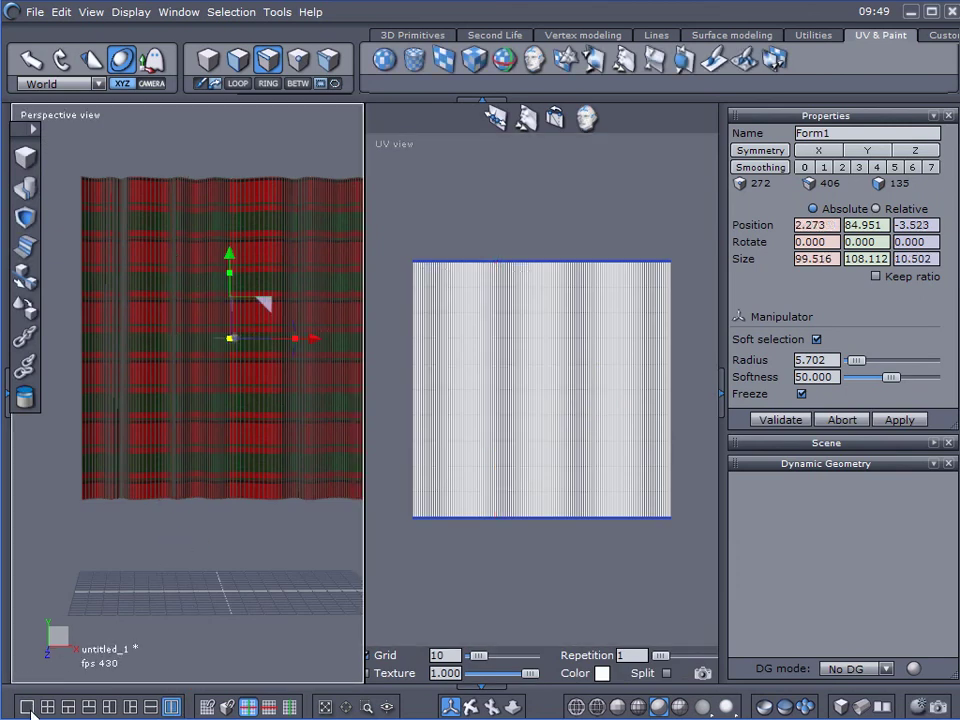
click(27, 706)
click(779, 419)
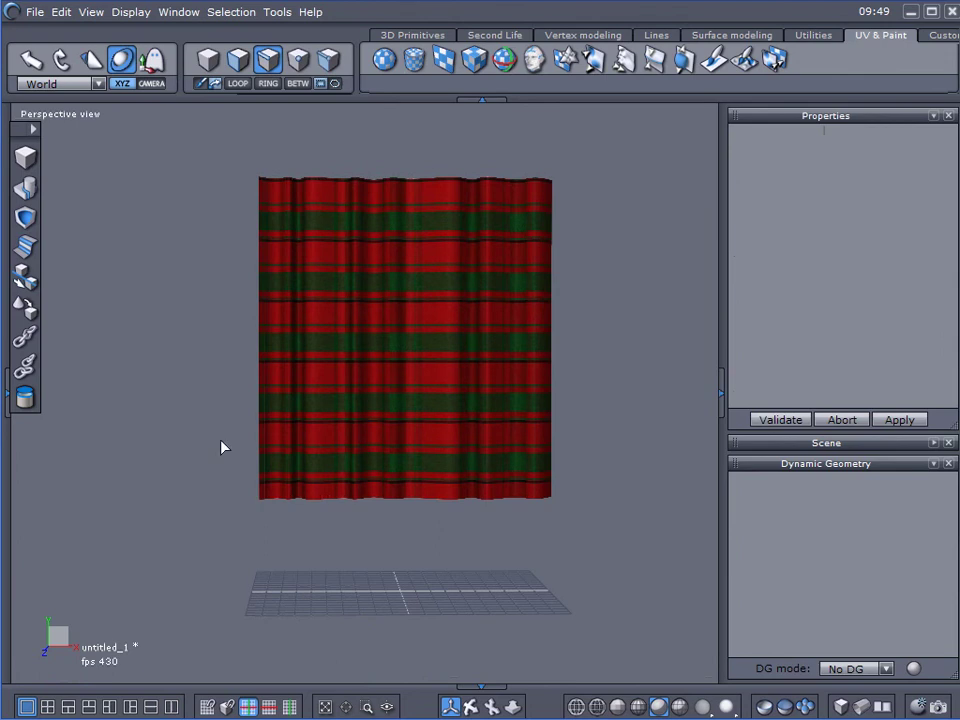
- Examine the tartan texture across the curtain's folds from several angles
right_drag(143, 449, 418, 327)
scroll(459, 296, up, 4)
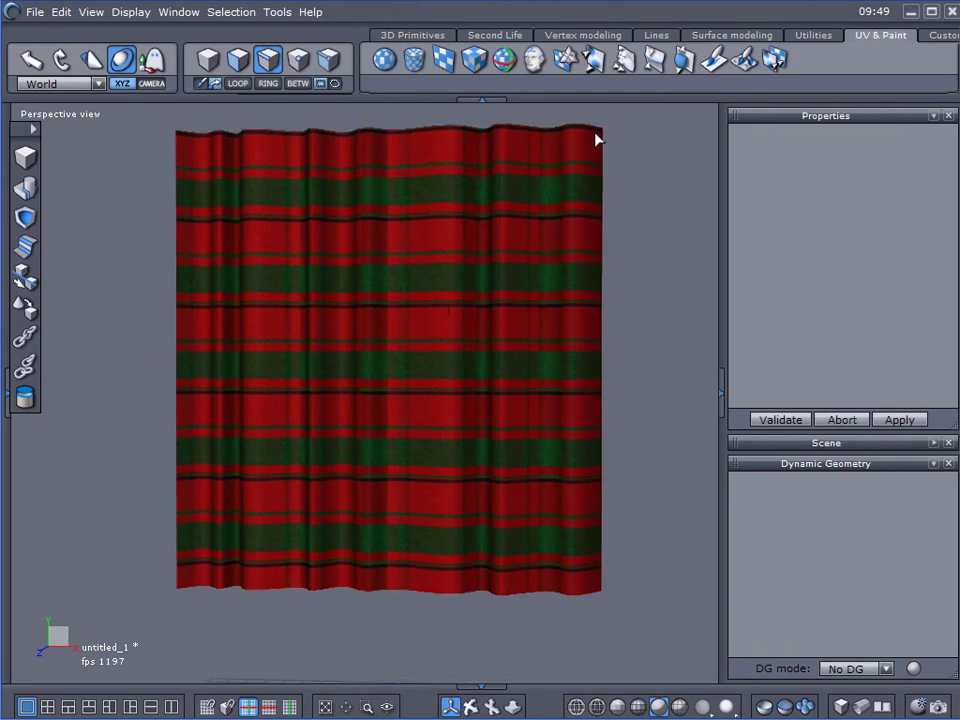
right_drag(165, 241, 266, 332)
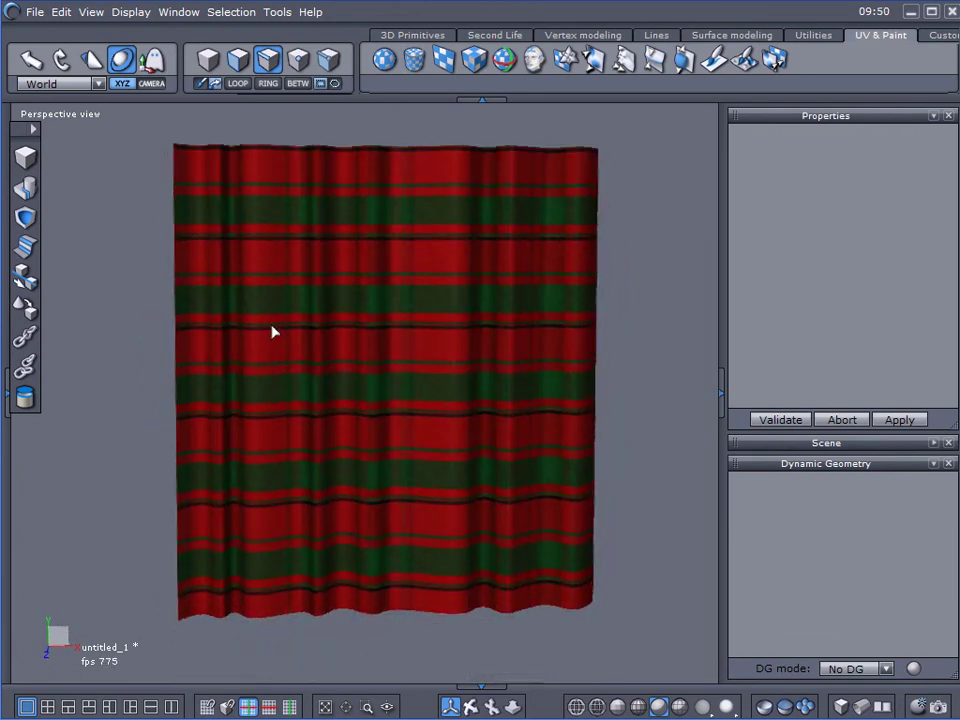
mouse_move(472, 357)
right_down()
mouse_move(317, 339)
mouse_move(471, 358)
right_up()
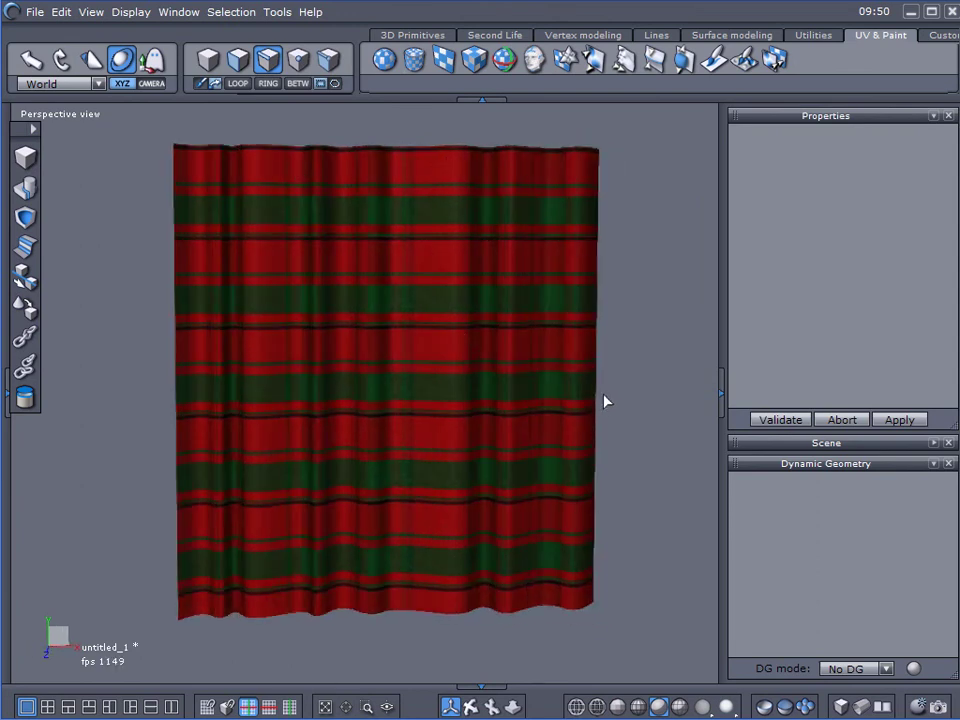
mouse_move(572, 364)
right_down()
mouse_move(452, 369)
mouse_move(574, 430)
mouse_move(600, 386)
mouse_move(579, 358)
right_up()
right_drag(593, 155, 416, 219)
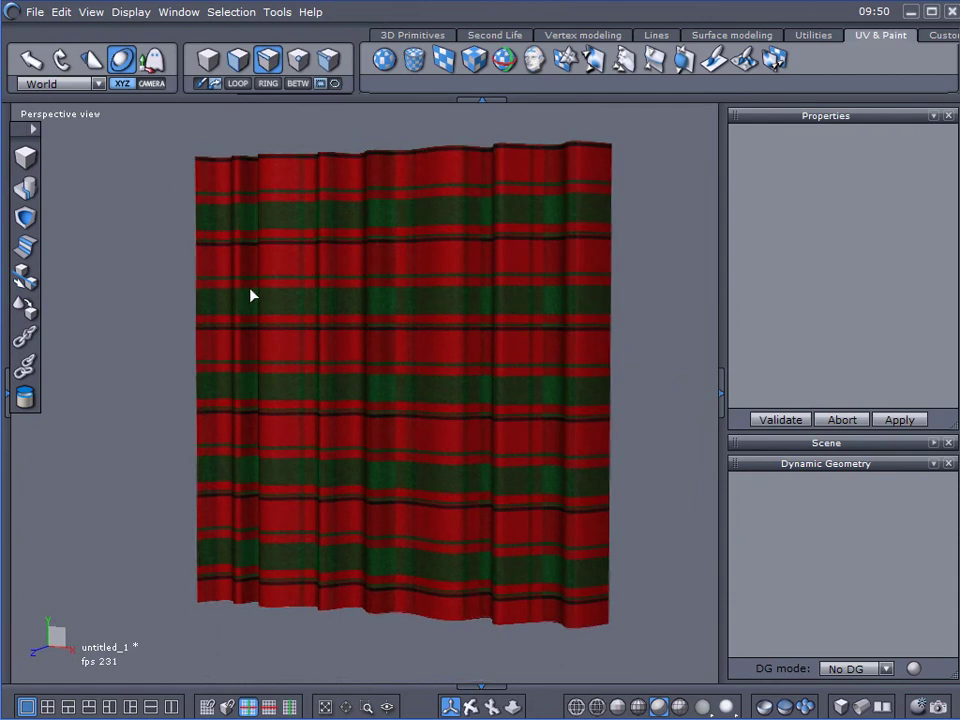
right_drag(166, 336, 289, 360)
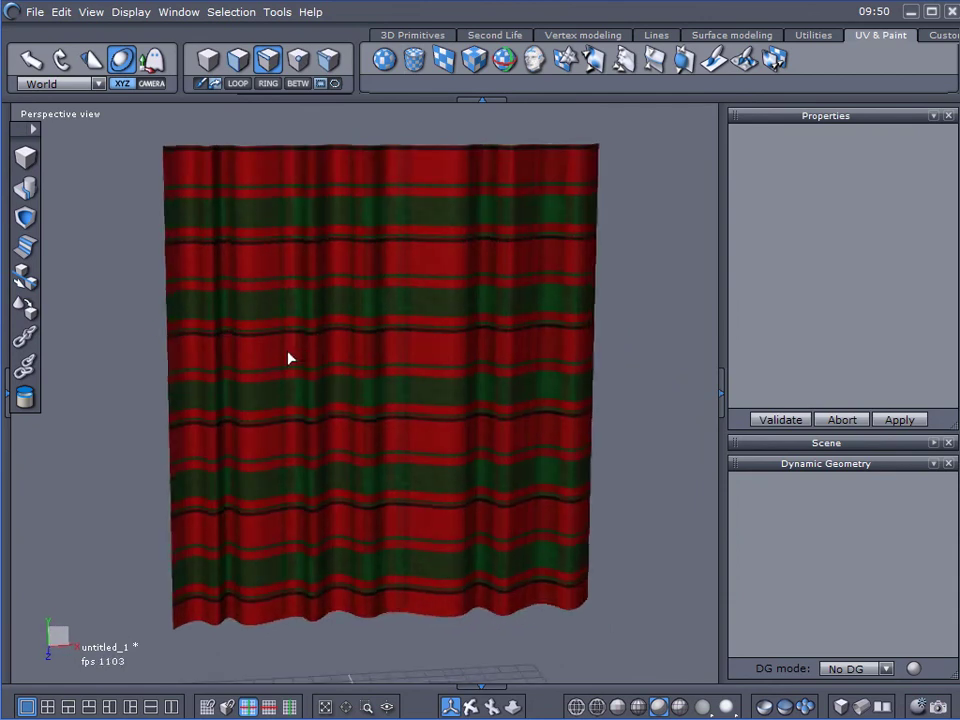